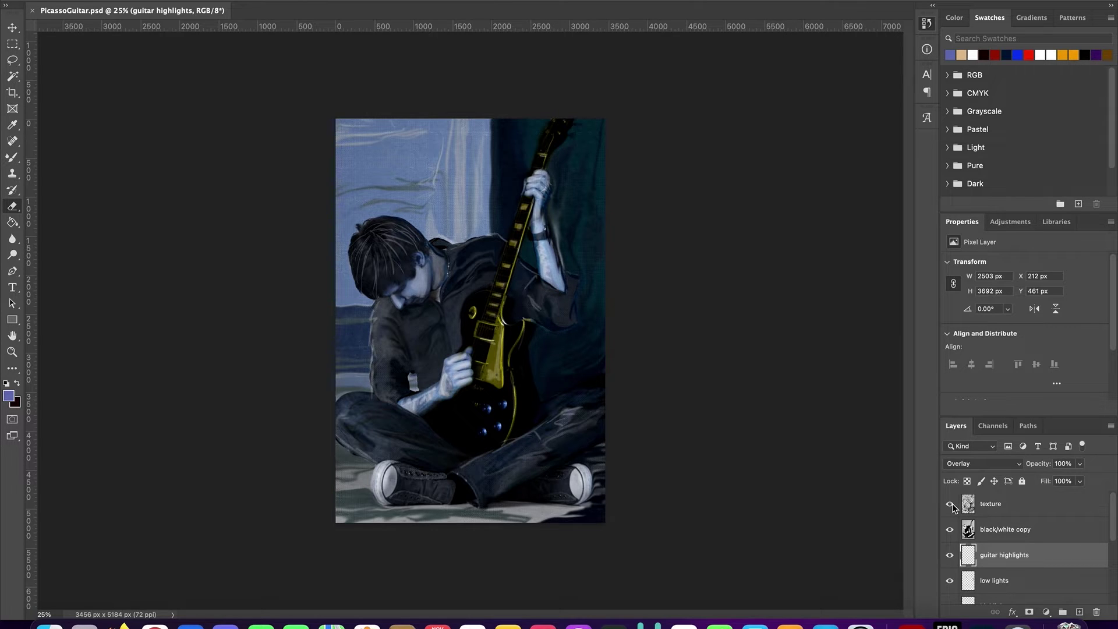
Hide every layer above the photo layer, from texture down to blue, leaving only the original photo displayed
{"action": "left_click_drag", "start_coordinate": [952, 507], "coordinate": [953, 595]}
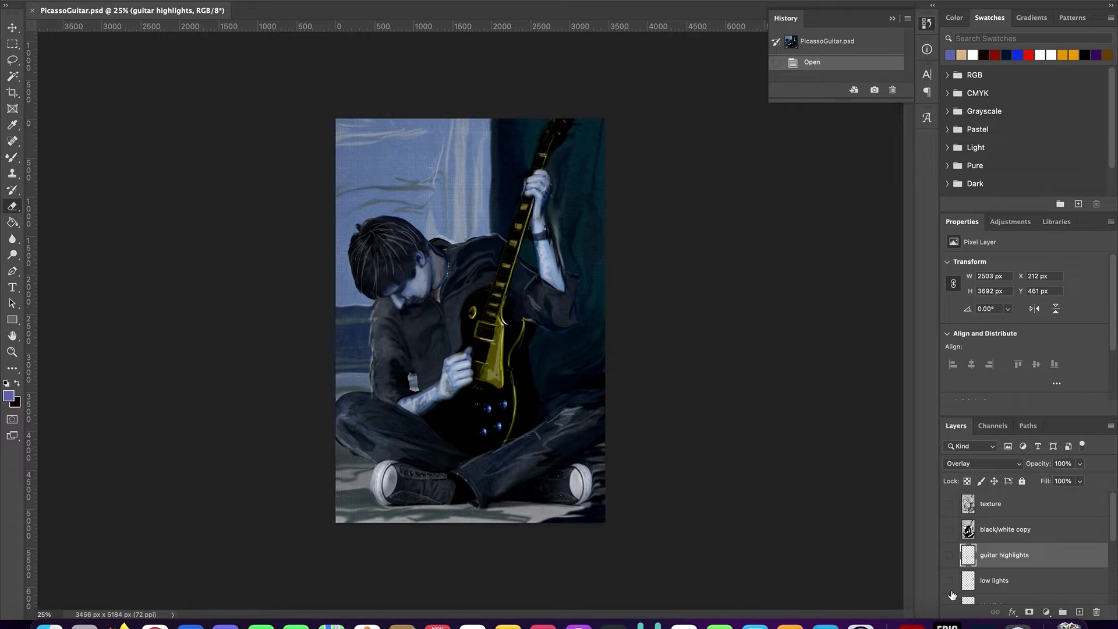
{"action": "scroll", "coordinate": [1019, 593], "scroll_direction": "down", "scroll_amount": 3}
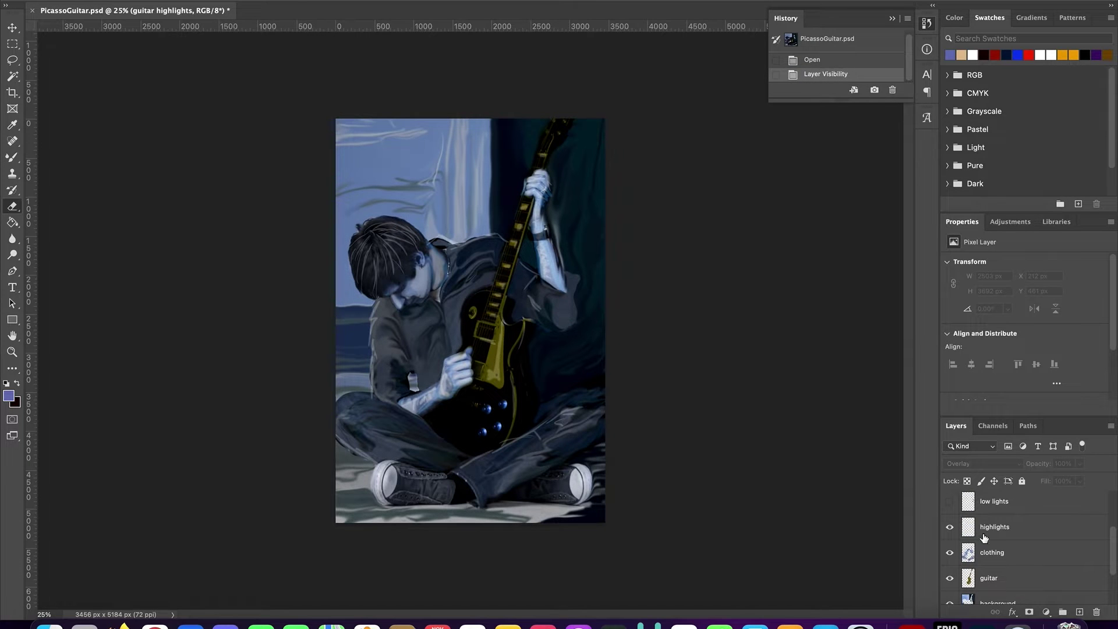
{"action": "left_click", "coordinate": [950, 529]}
{"action": "left_click", "coordinate": [950, 552]}
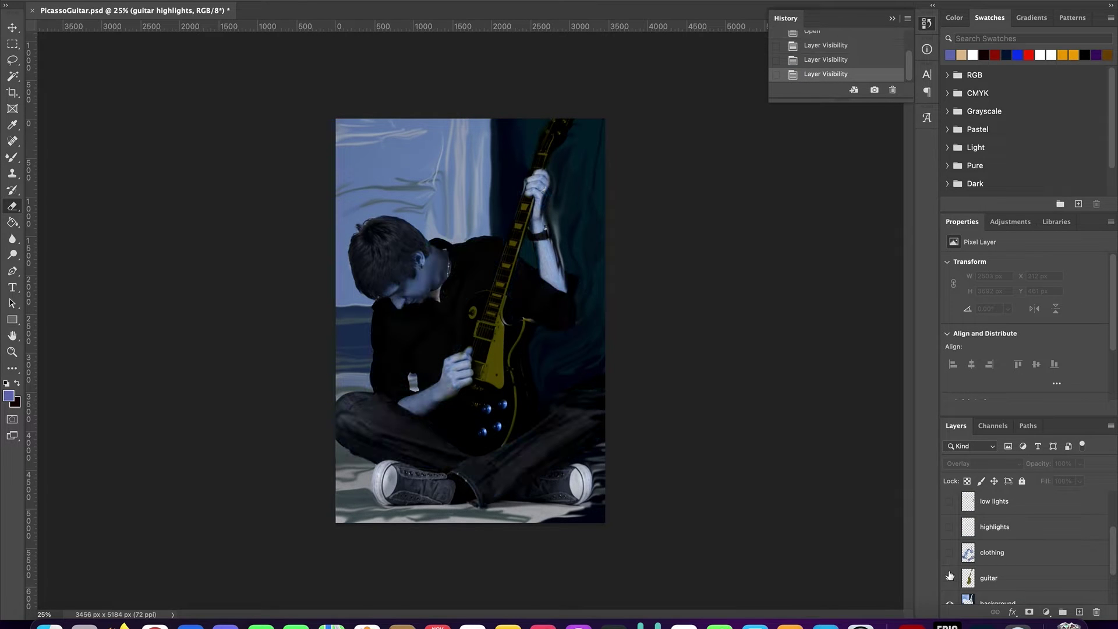
{"action": "left_click", "coordinate": [949, 576]}
{"action": "scroll", "coordinate": [950, 575], "scroll_direction": "down", "scroll_amount": 3}
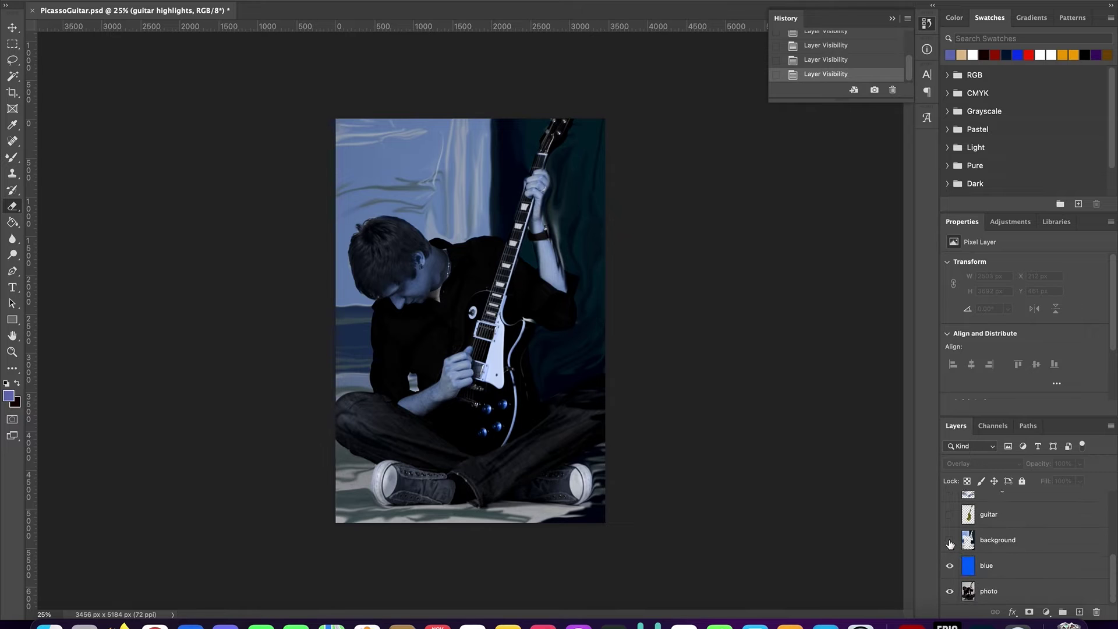
{"action": "left_click", "coordinate": [950, 540]}
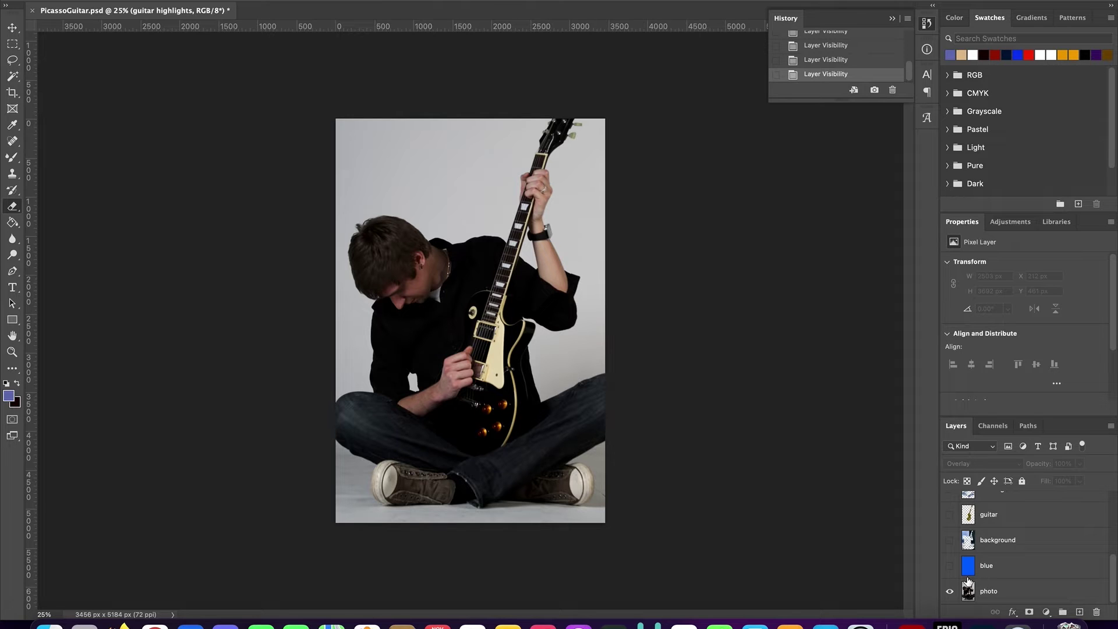
Make the blue layer visible over the photo and select it
{"action": "left_click", "coordinate": [945, 567]}
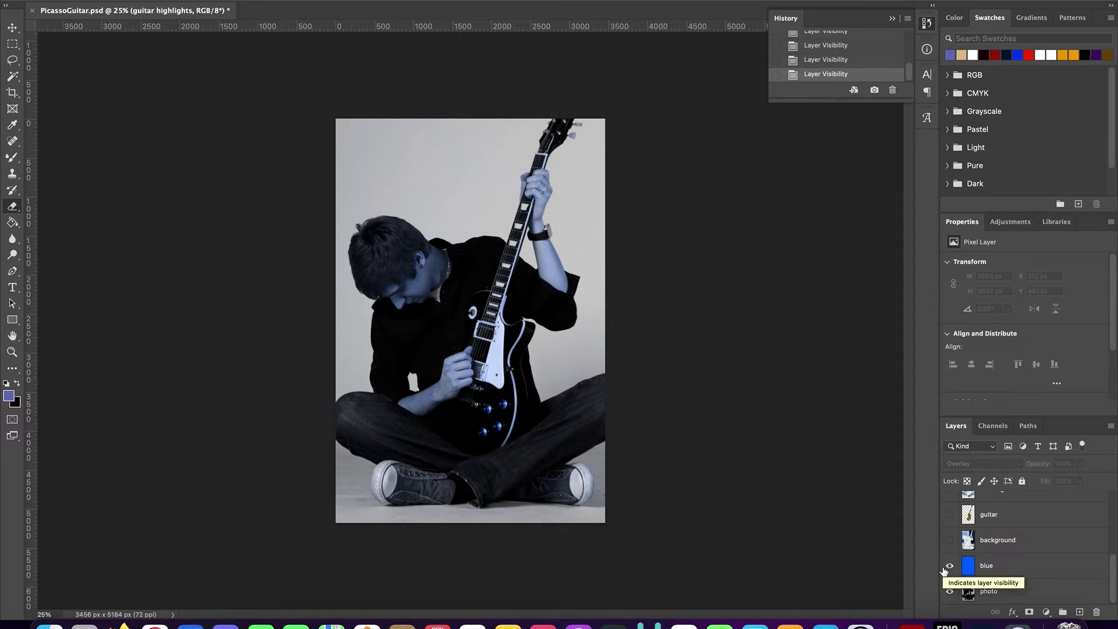
{"action": "left_click", "coordinate": [1042, 569]}
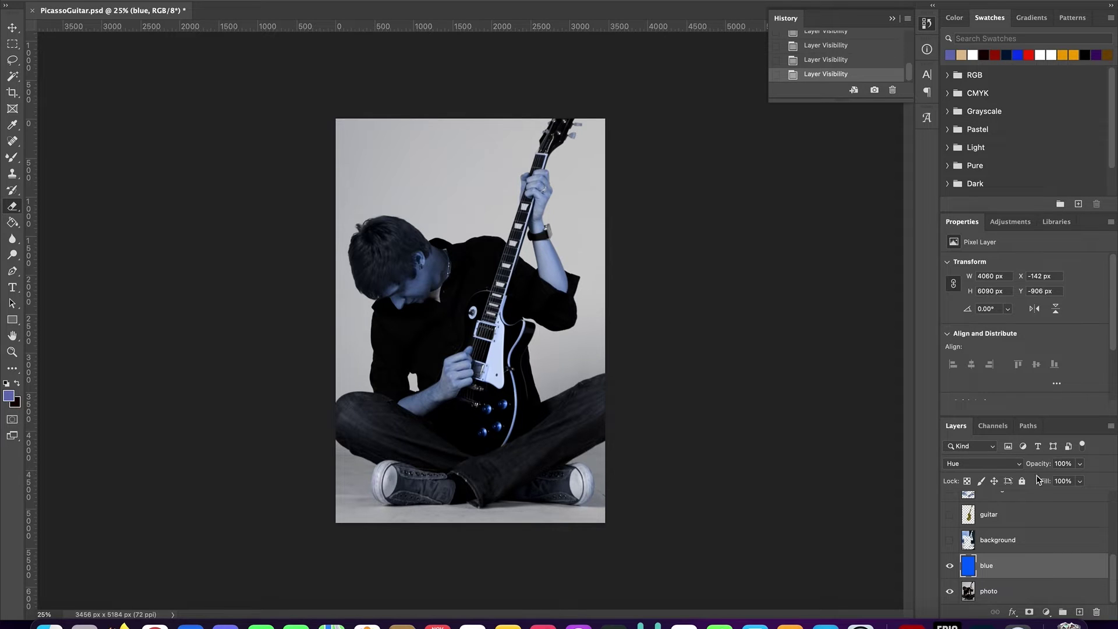
Try the Dissolve and Normal blend modes on the blue layer
{"action": "left_click", "coordinate": [973, 465]}
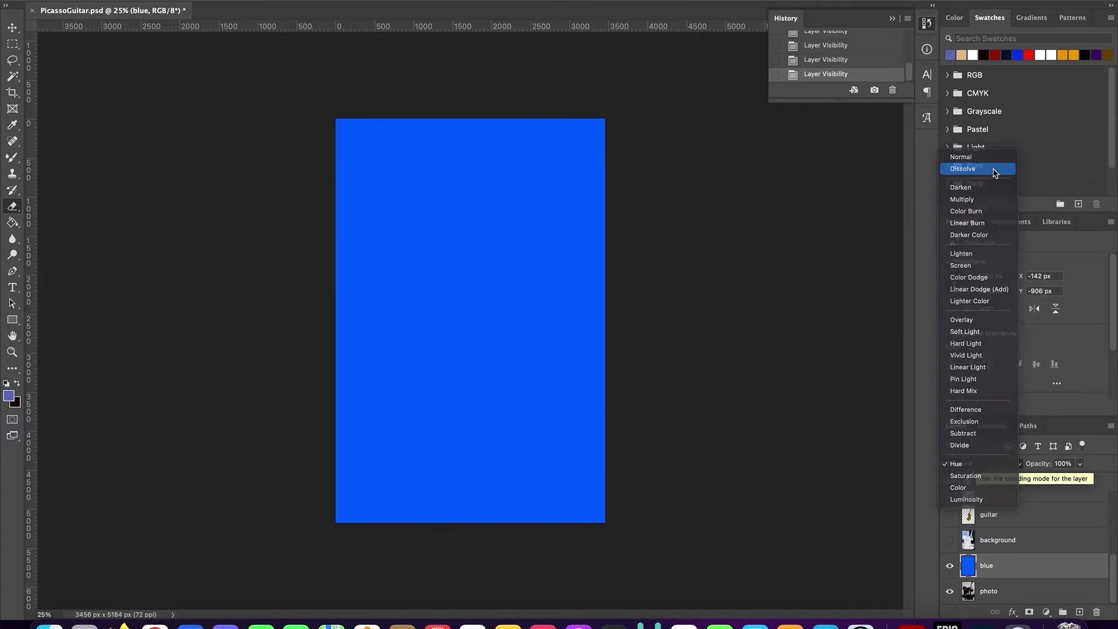
{"action": "left_click", "coordinate": [994, 170]}
{"action": "left_click", "coordinate": [990, 469]}
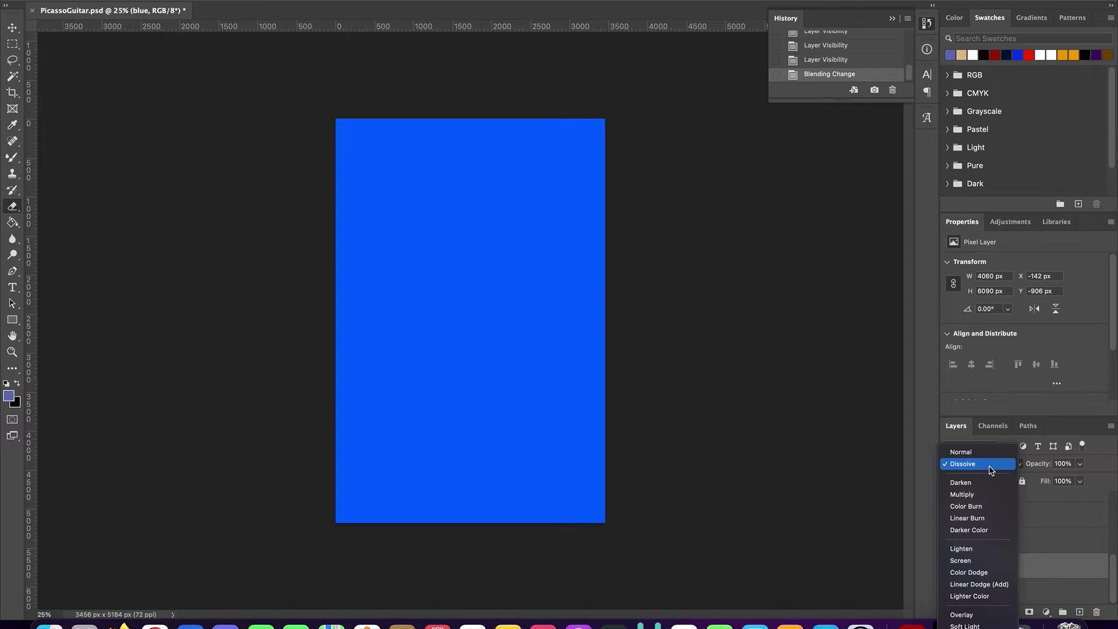
{"action": "left_click", "coordinate": [990, 452]}
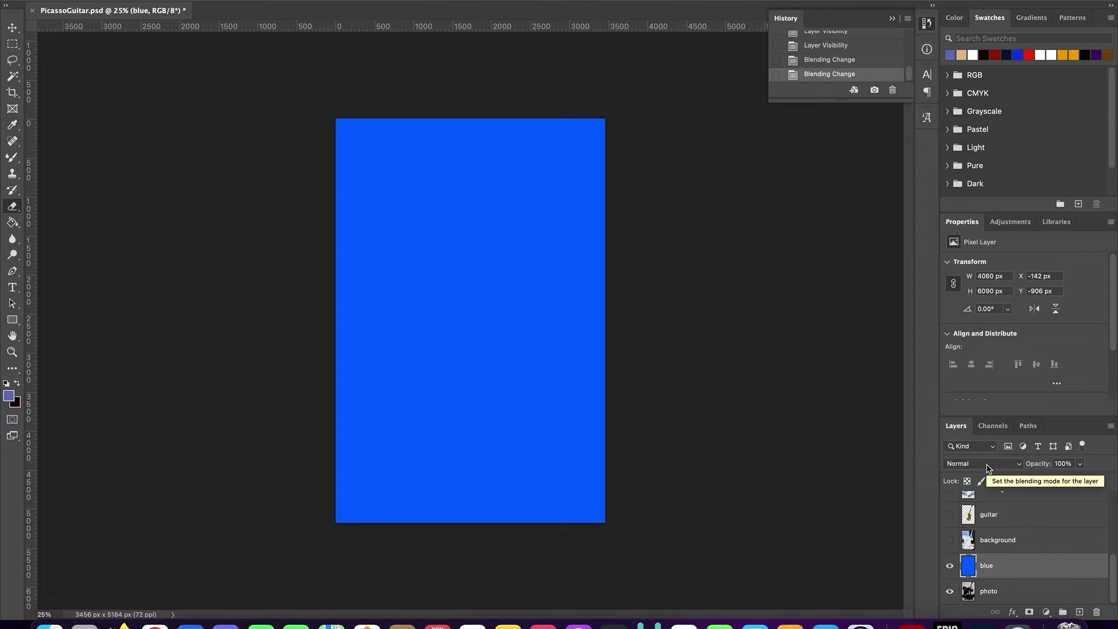
{"action": "left_click", "coordinate": [988, 468]}
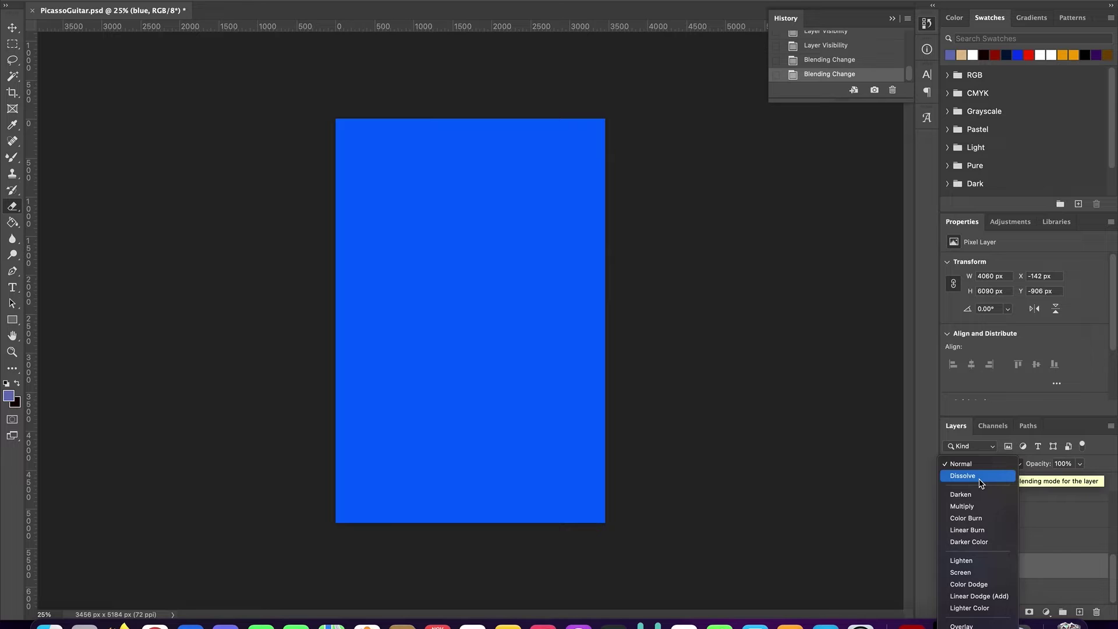
{"action": "left_click", "coordinate": [981, 479]}
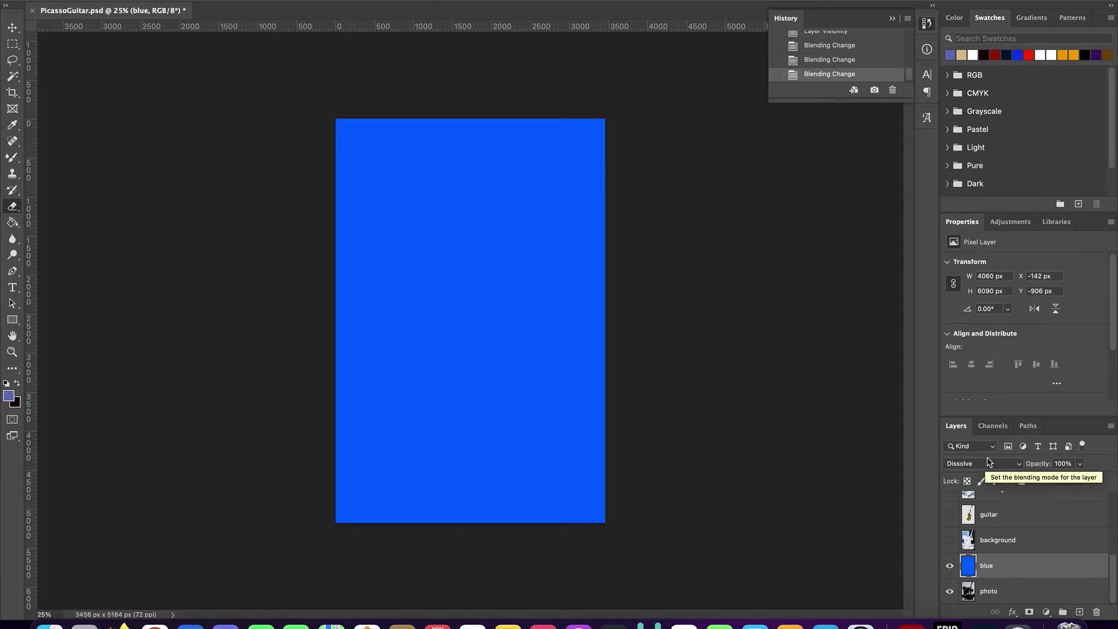
Try the darkening blend modes on the blue layer in turn: Darken, Multiply, Color Burn, Linear Burn and Darker Color
{"action": "left_click", "coordinate": [988, 466]}
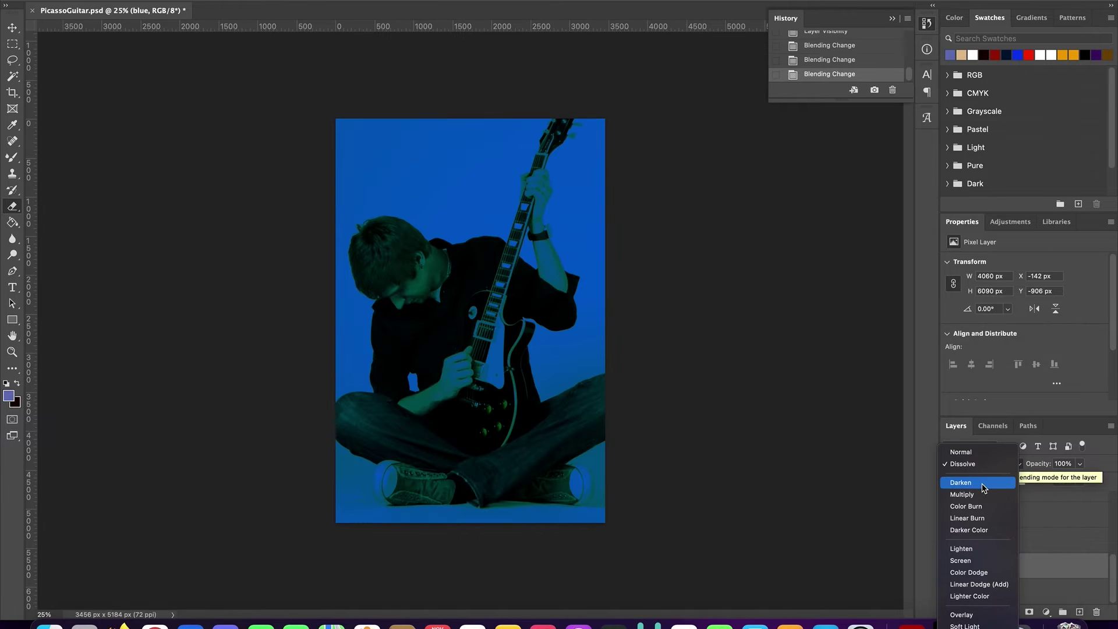
{"action": "left_click", "coordinate": [983, 485]}
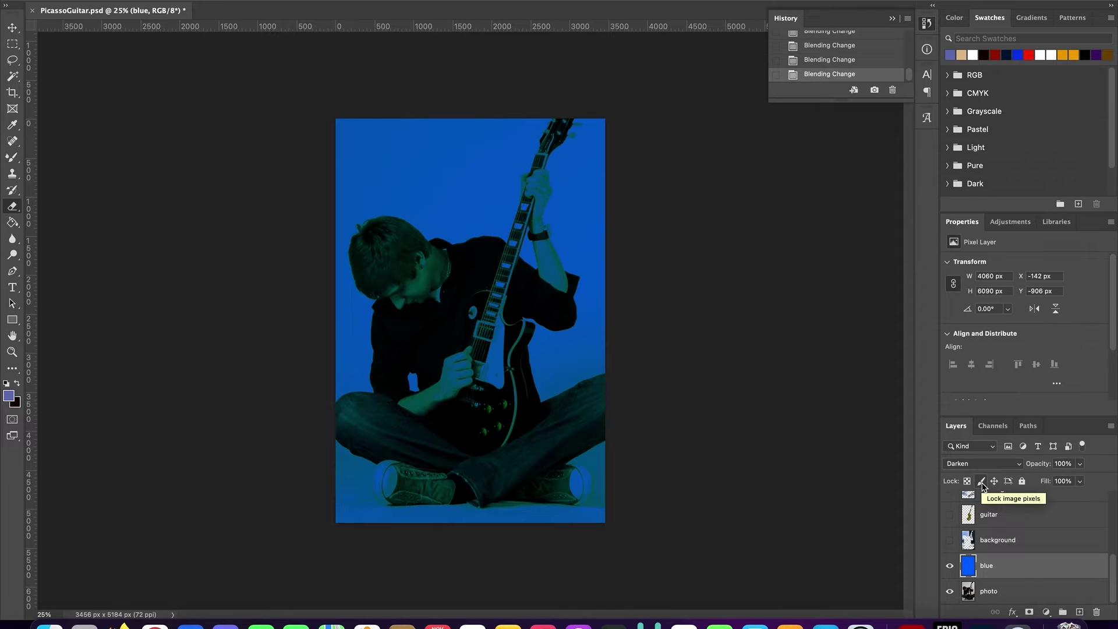
{"action": "left_click", "coordinate": [1008, 465]}
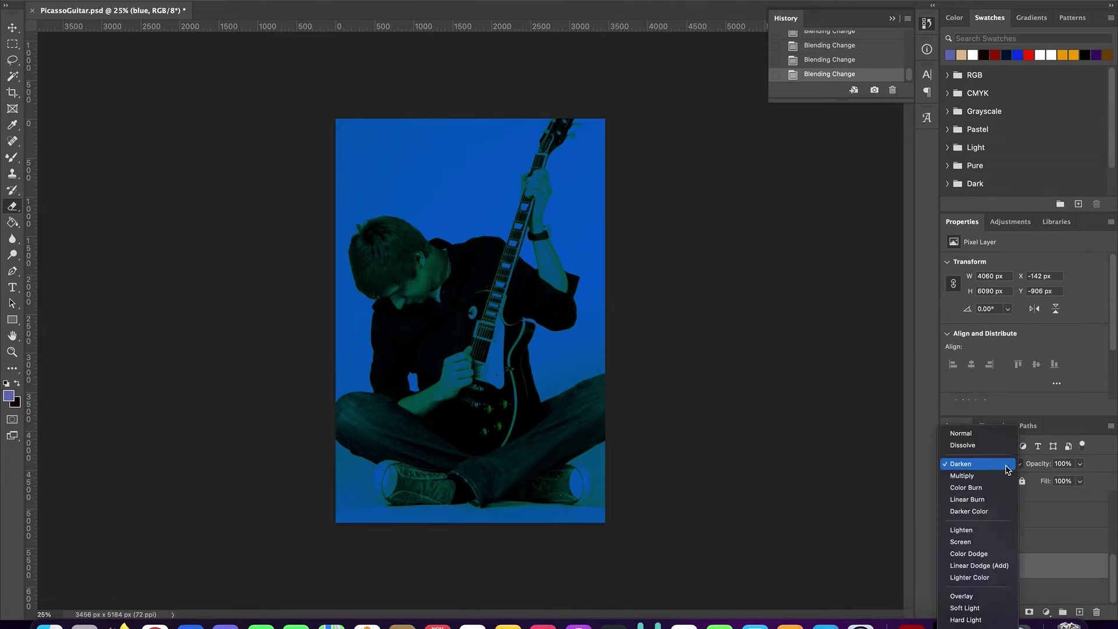
{"action": "left_click", "coordinate": [1004, 479]}
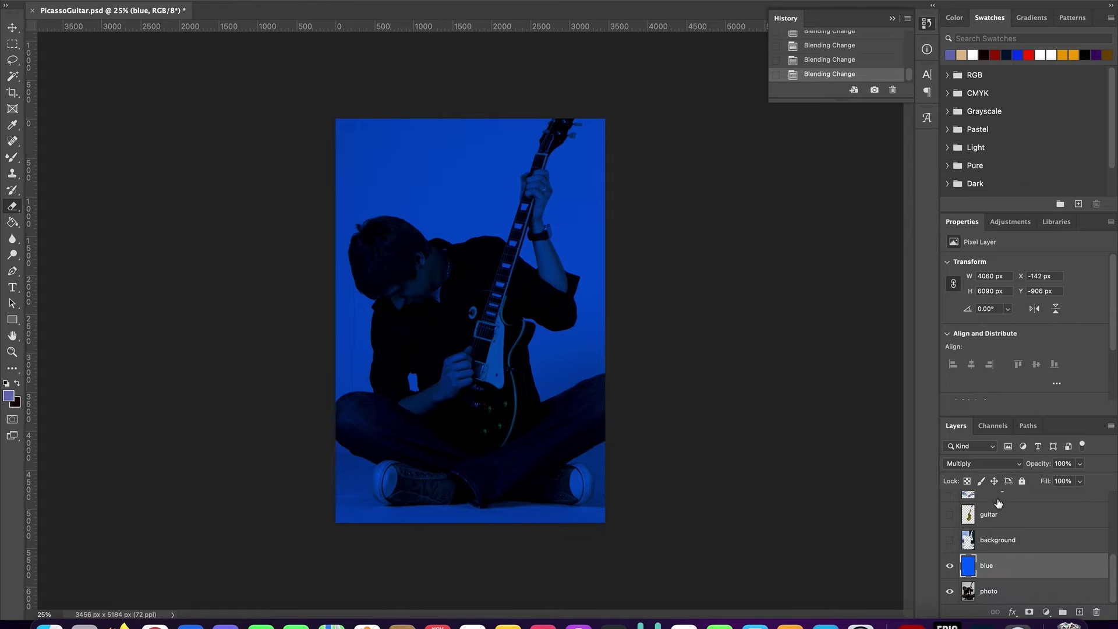
{"action": "left_click", "coordinate": [997, 465]}
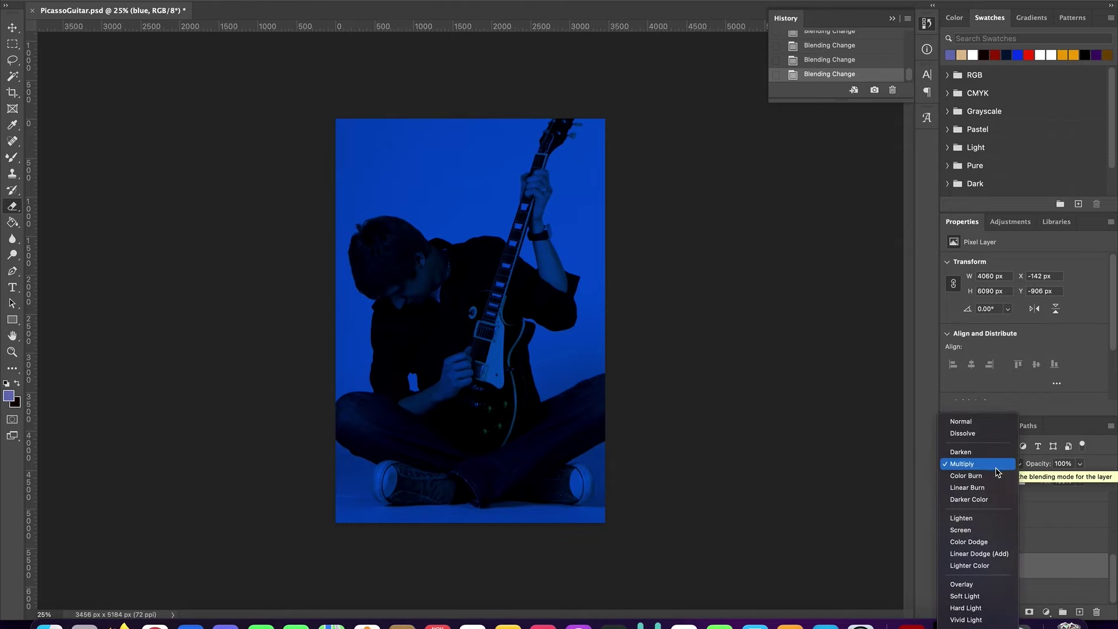
{"action": "left_click", "coordinate": [994, 481]}
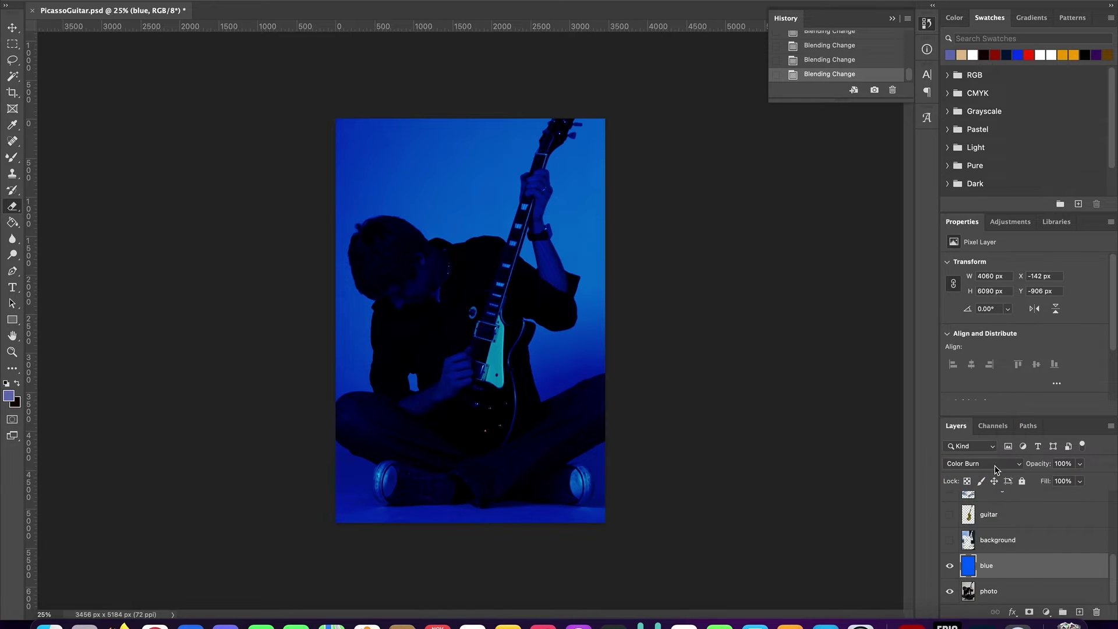
{"action": "left_click", "coordinate": [996, 469]}
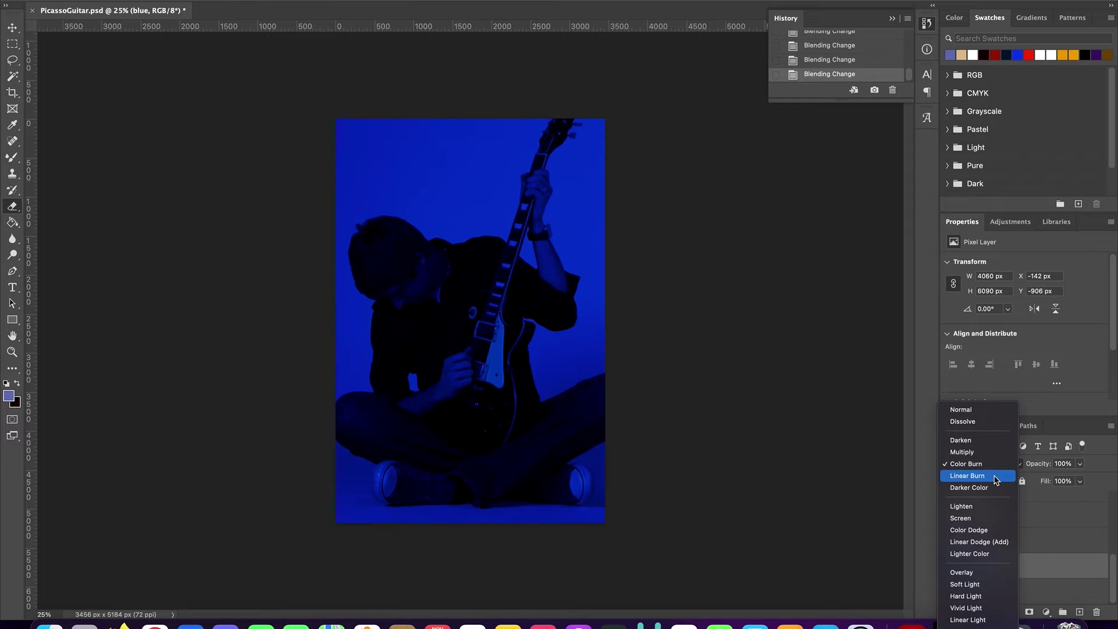
{"action": "left_click", "coordinate": [995, 479]}
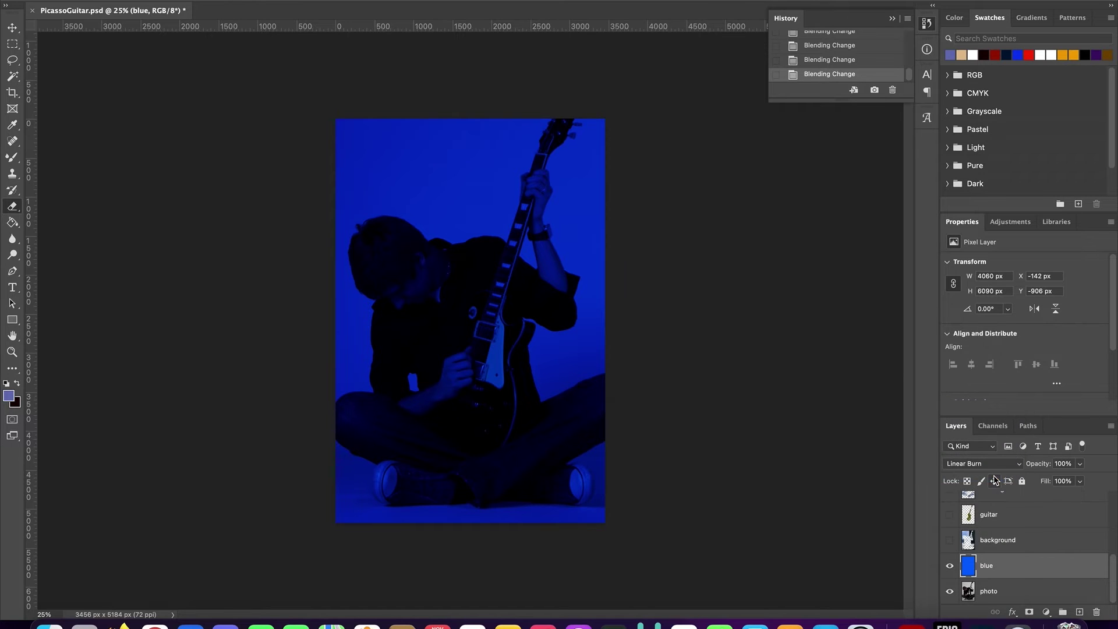
{"action": "left_click", "coordinate": [992, 465]}
{"action": "left_click", "coordinate": [992, 476]}
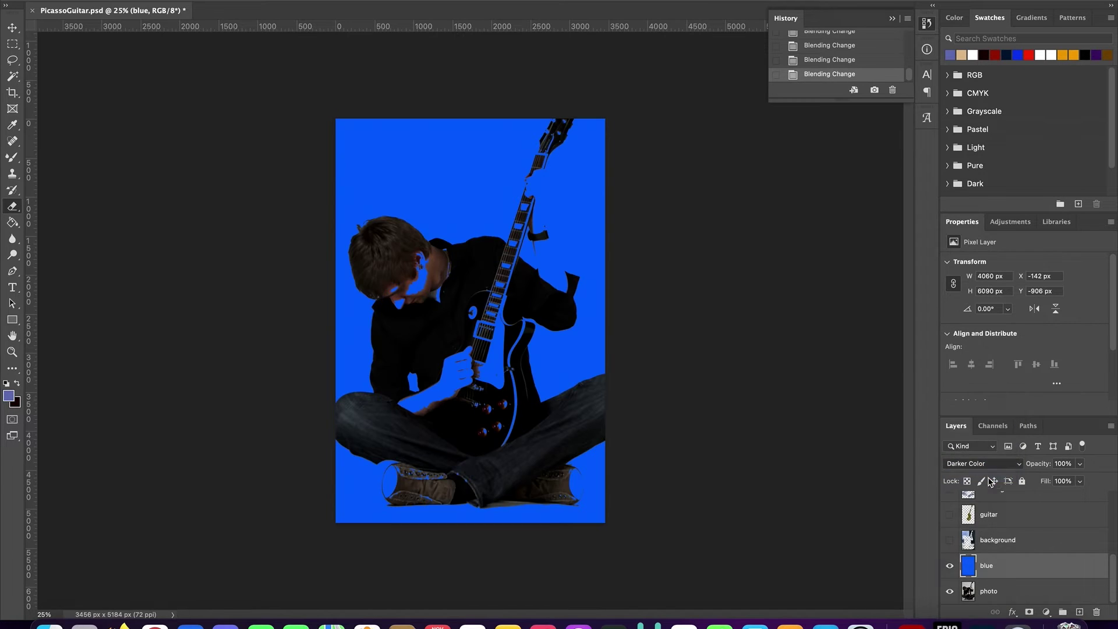
Try the Lighten and Screen blend modes on the blue layer, and return its blend mode to Hue
{"action": "left_click", "coordinate": [992, 466]}
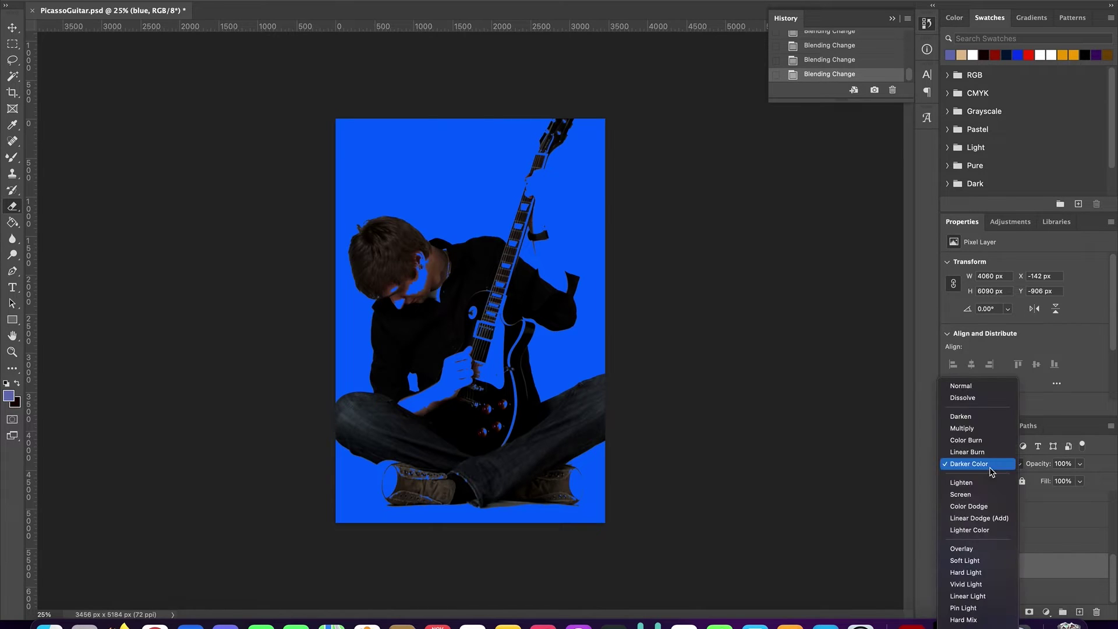
{"action": "left_click", "coordinate": [990, 487]}
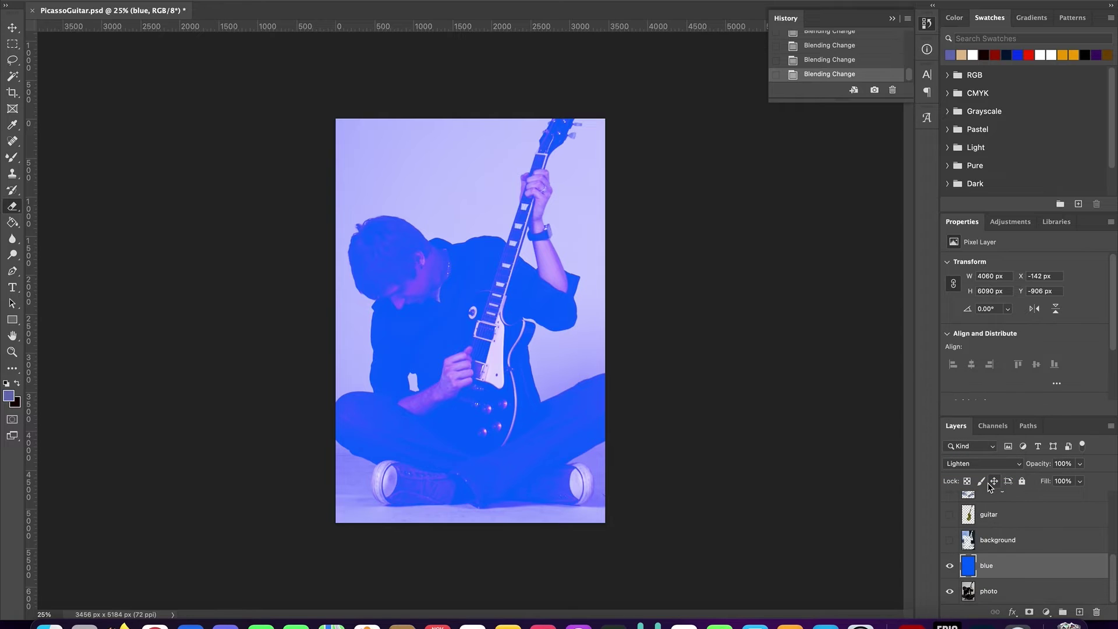
{"action": "left_click", "coordinate": [962, 469]}
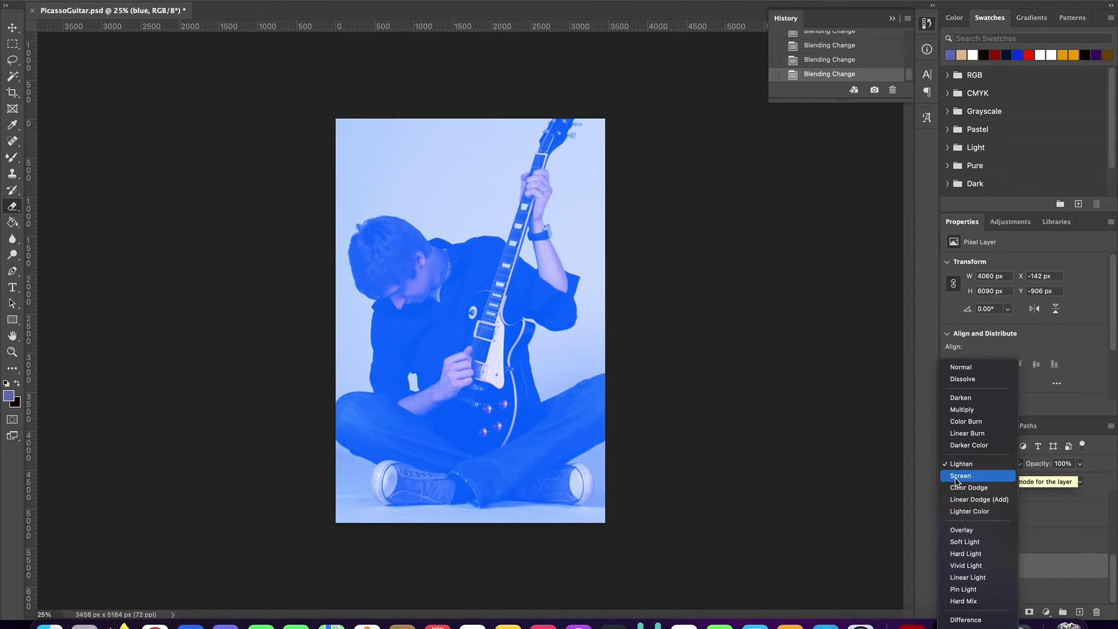
{"action": "left_click", "coordinate": [956, 478]}
{"action": "left_click", "coordinate": [986, 466]}
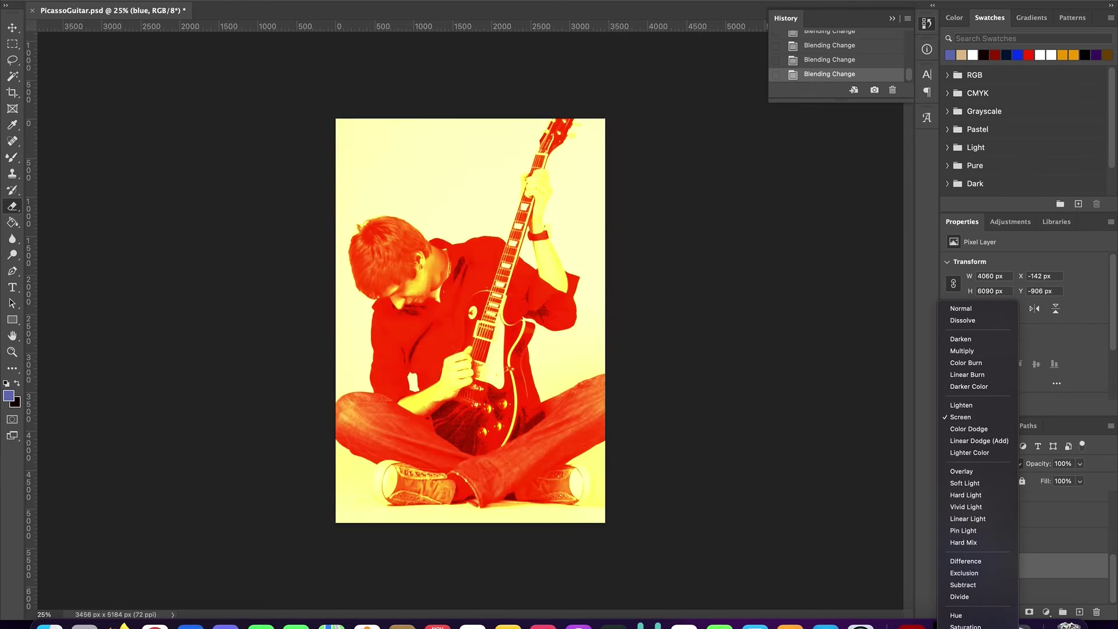
{"action": "left_click", "coordinate": [977, 617]}
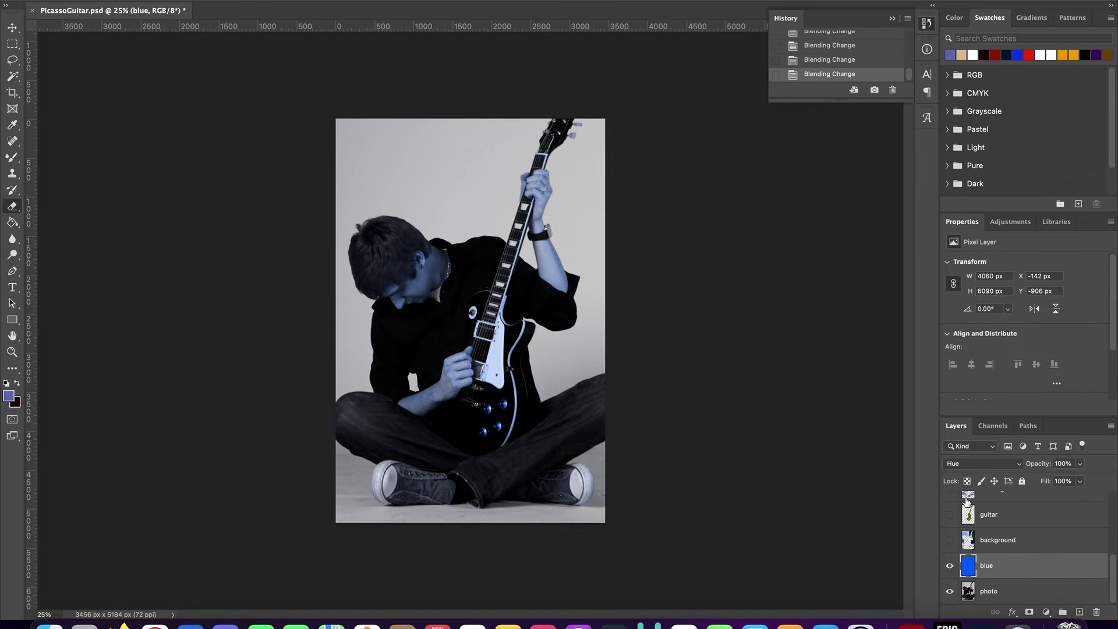
Show and select the background layer, and view it without the blue and photo layers before turning both back on
{"action": "left_click", "coordinate": [950, 540]}
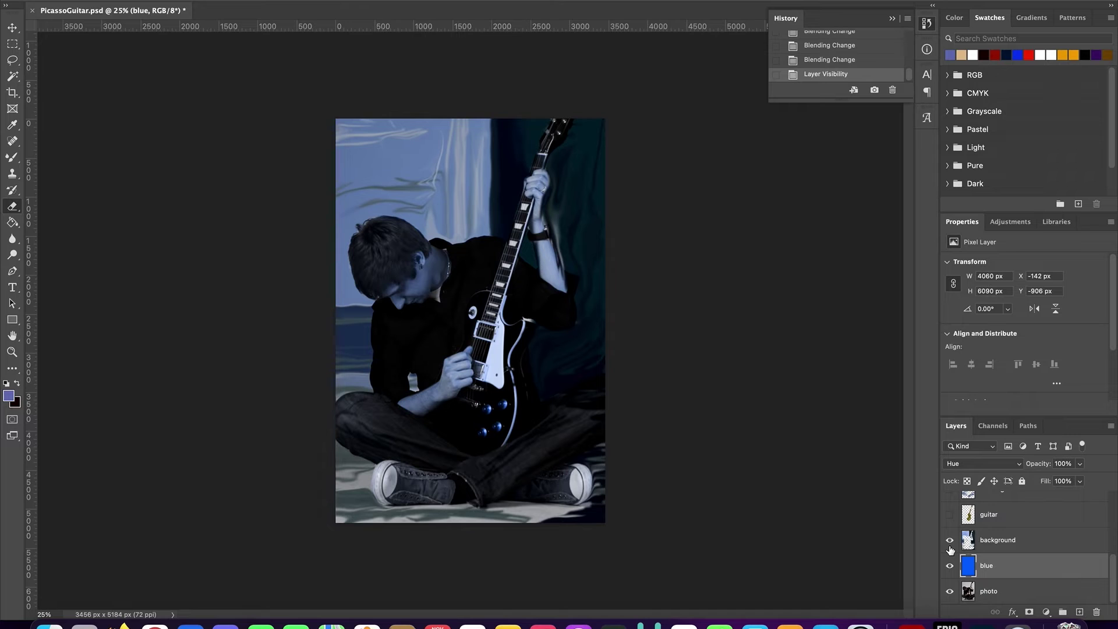
{"action": "left_click", "coordinate": [1026, 543]}
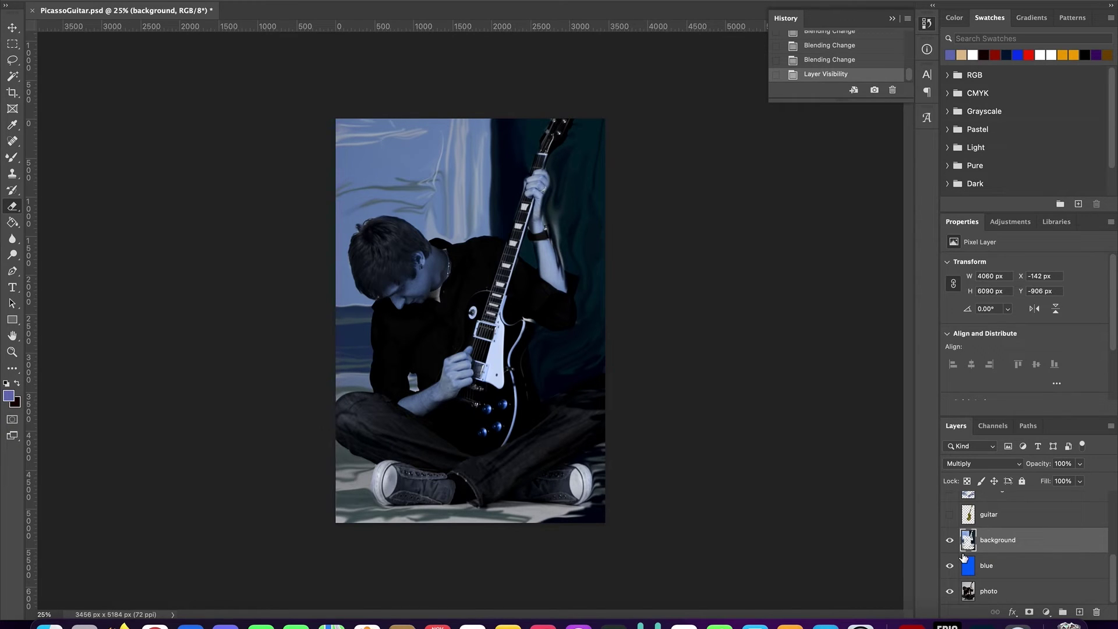
{"action": "left_click_drag", "start_coordinate": [950, 572], "coordinate": [951, 595]}
{"action": "left_click", "coordinate": [951, 567]}
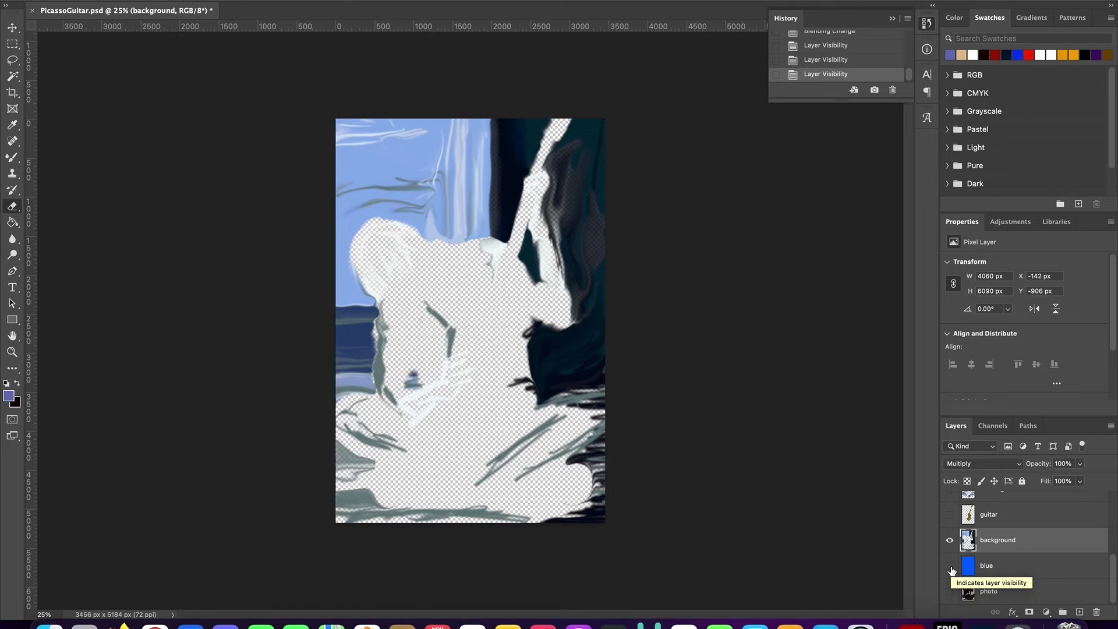
{"action": "left_click", "coordinate": [951, 568]}
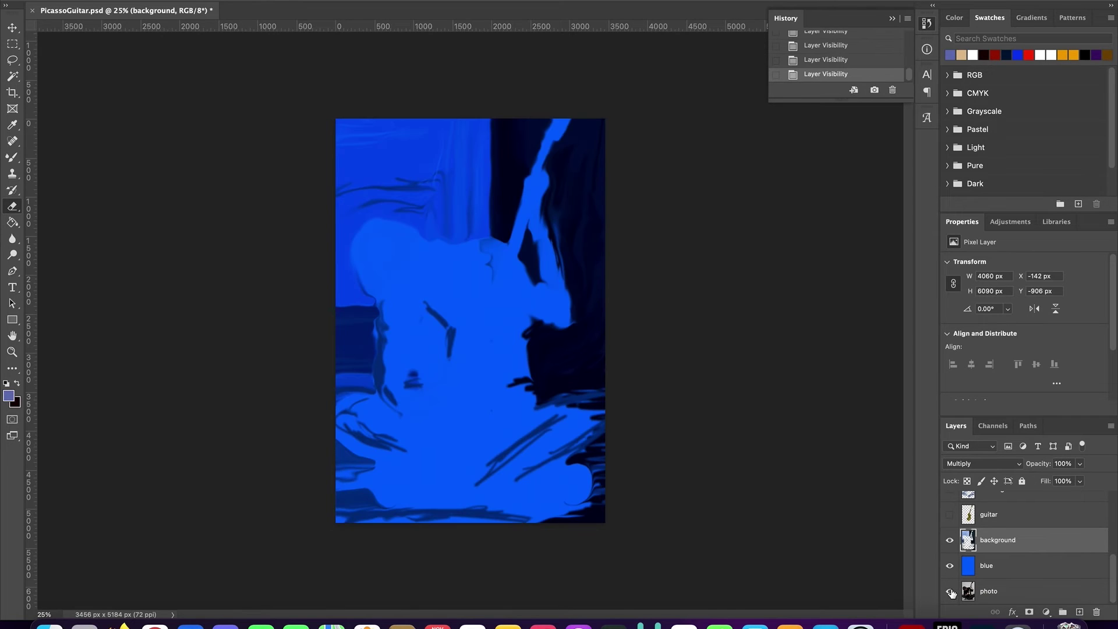
{"action": "left_click", "coordinate": [950, 591]}
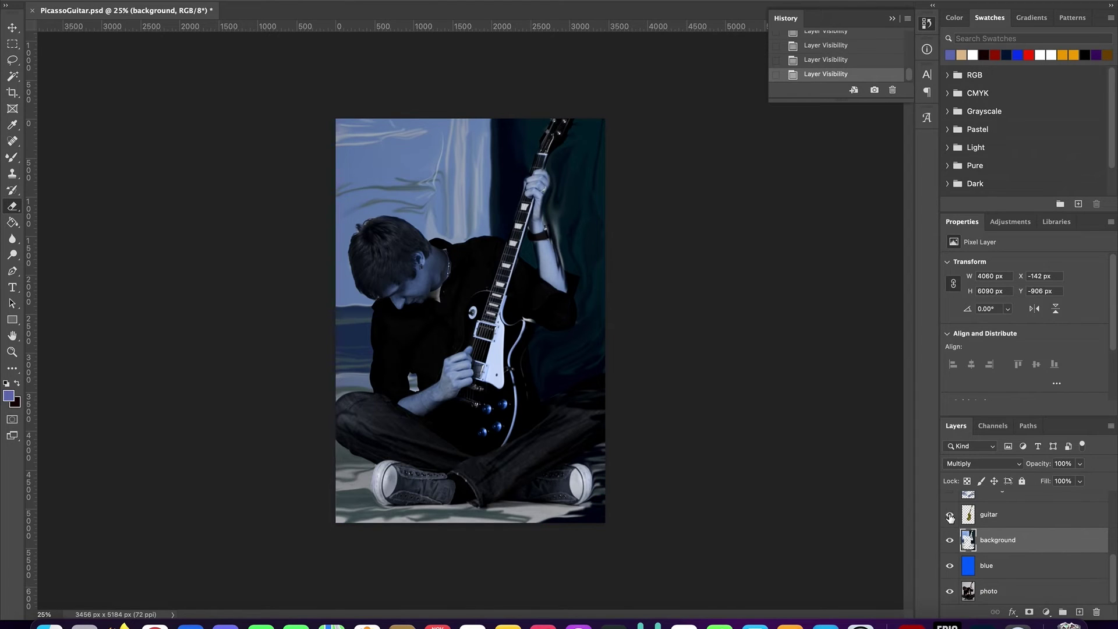
Isolate and select the guitar layer by hiding the background, blue and photo layers, and show it over the photo alone
{"action": "left_click_drag", "start_coordinate": [950, 541], "coordinate": [951, 624]}
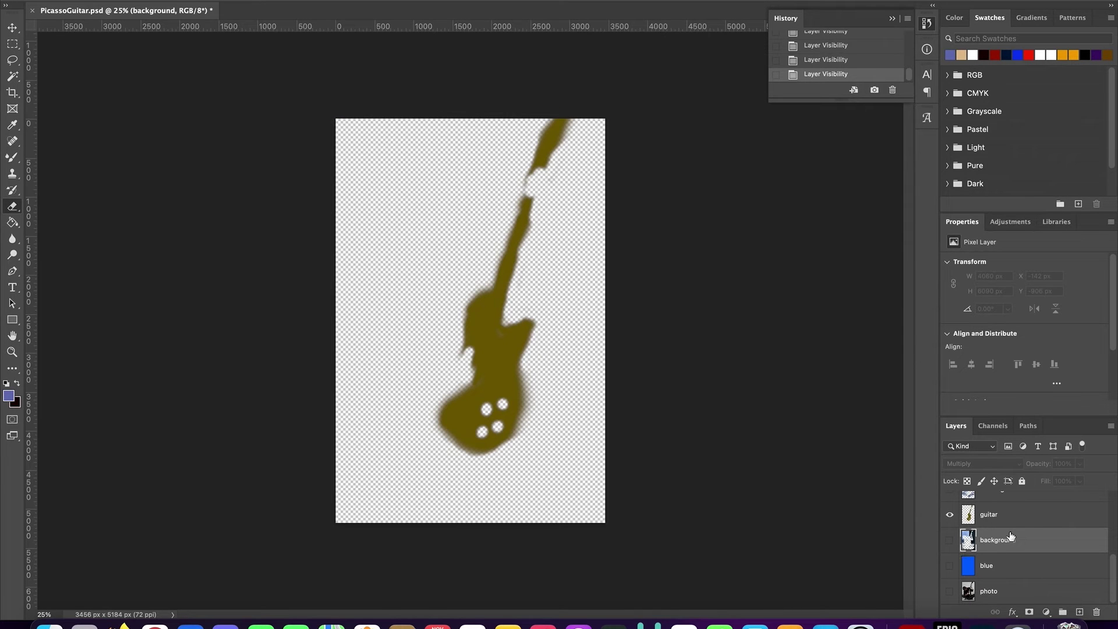
{"action": "left_click", "coordinate": [1021, 514]}
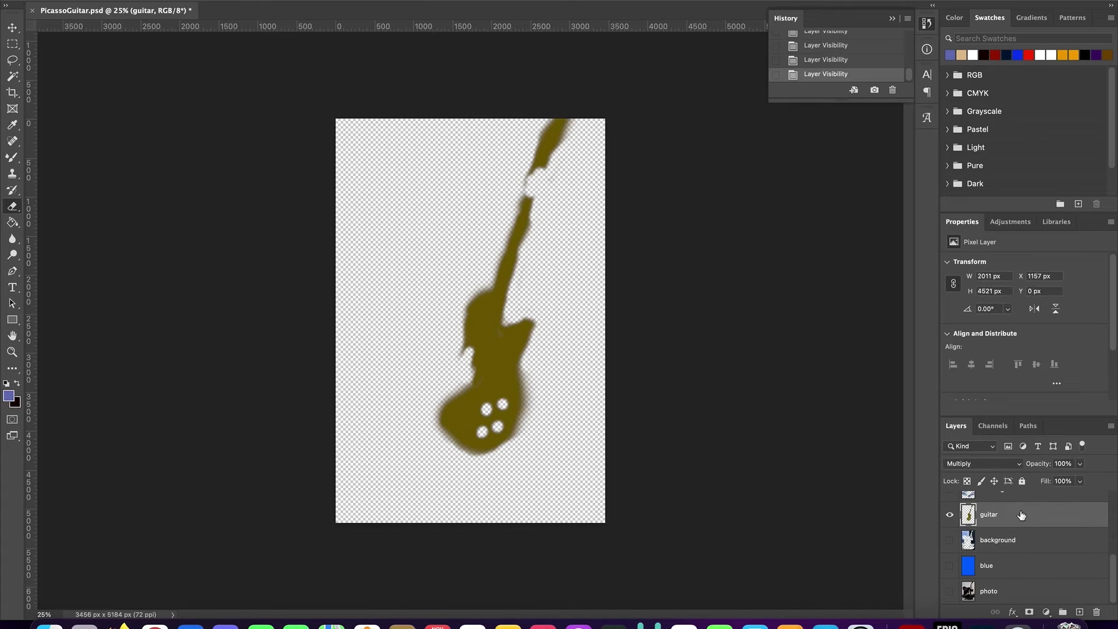
{"action": "left_click", "coordinate": [950, 591]}
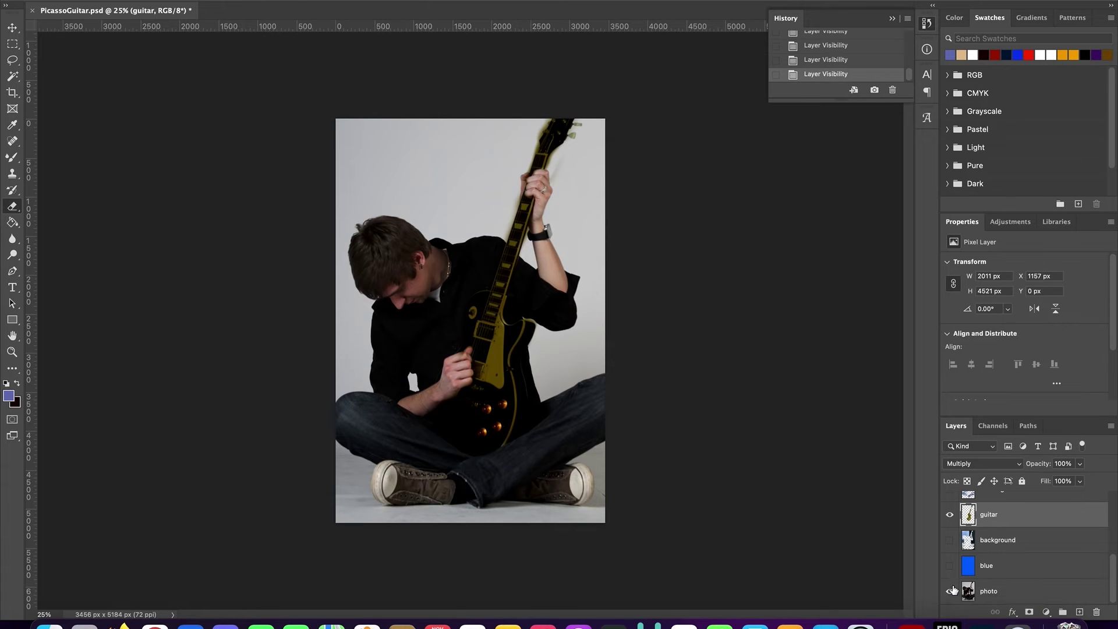
{"action": "scroll", "coordinate": [950, 577], "scroll_direction": "up", "scroll_amount": 1}
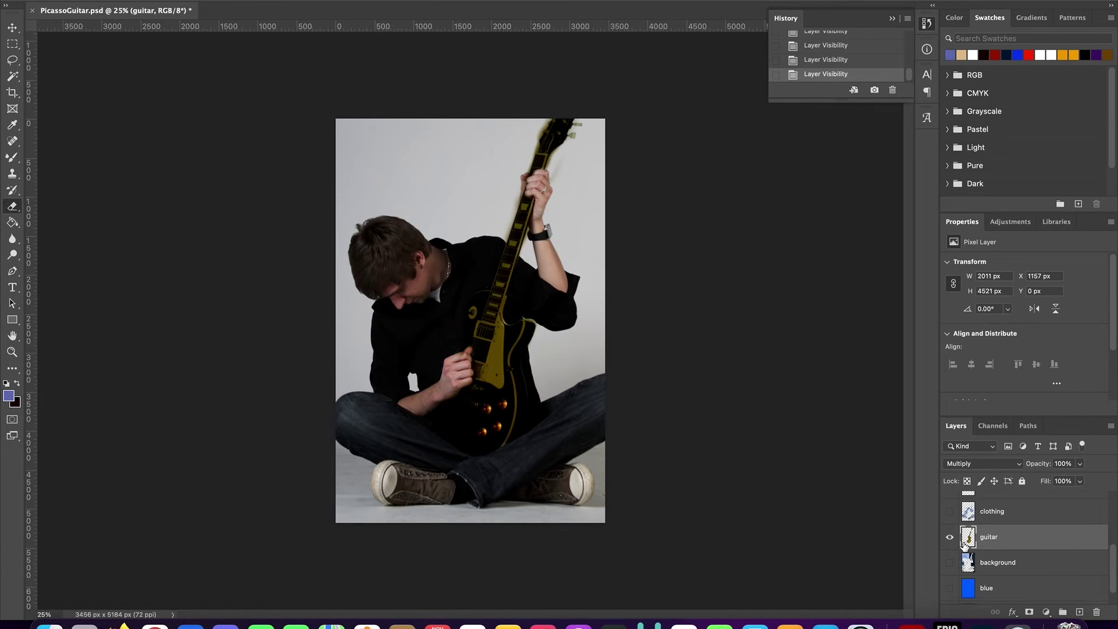
Show the clothing, background and blue layers again together with the guitar layer
{"action": "left_click", "coordinate": [949, 511]}
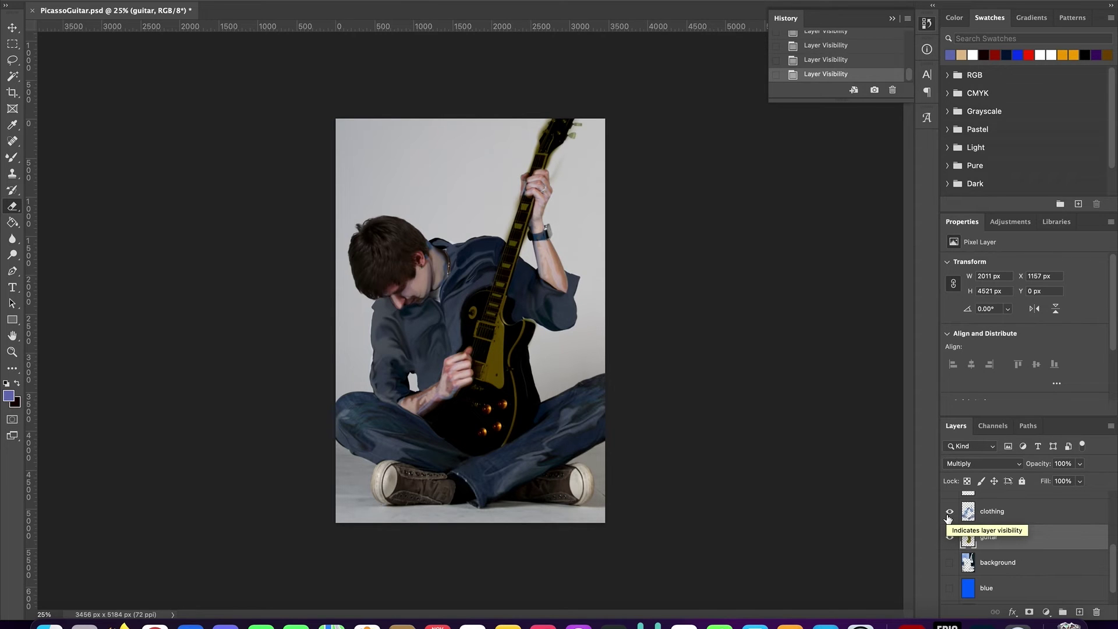
{"action": "left_click", "coordinate": [950, 563]}
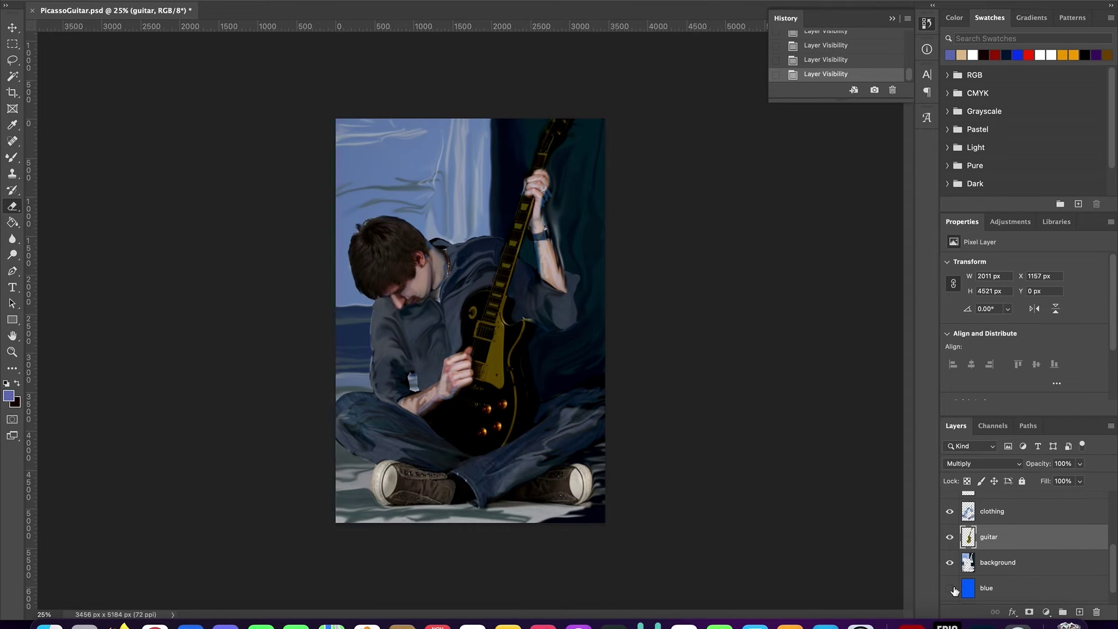
{"action": "left_click", "coordinate": [950, 589]}
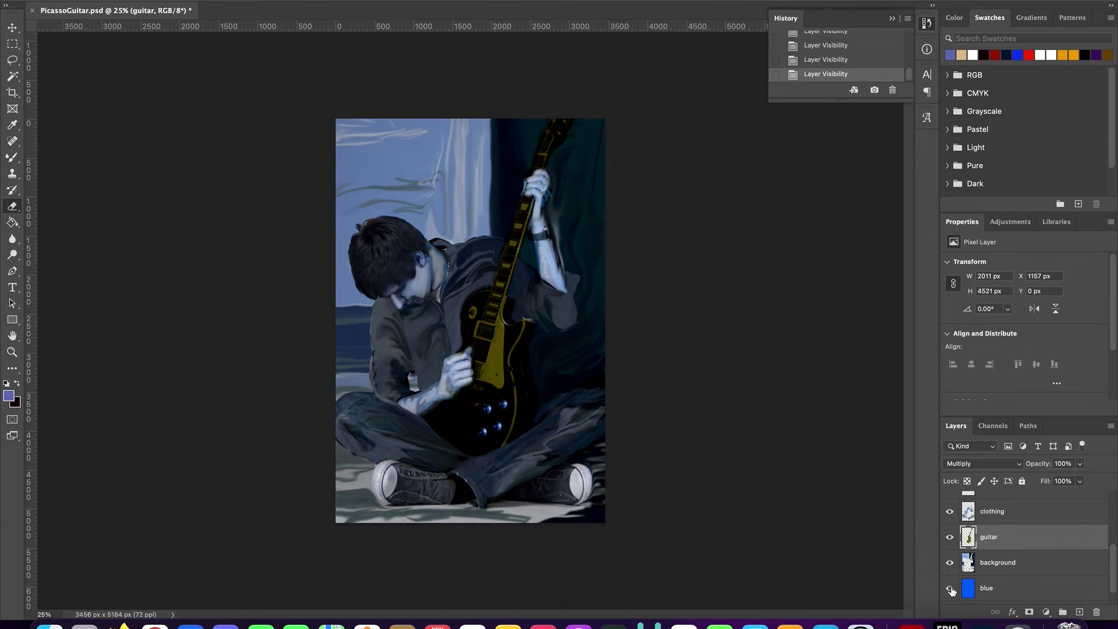
Show the highlights layer, turning it off and on again to compare its effect on the painting
{"action": "scroll", "coordinate": [967, 539], "scroll_direction": "up", "scroll_amount": 3}
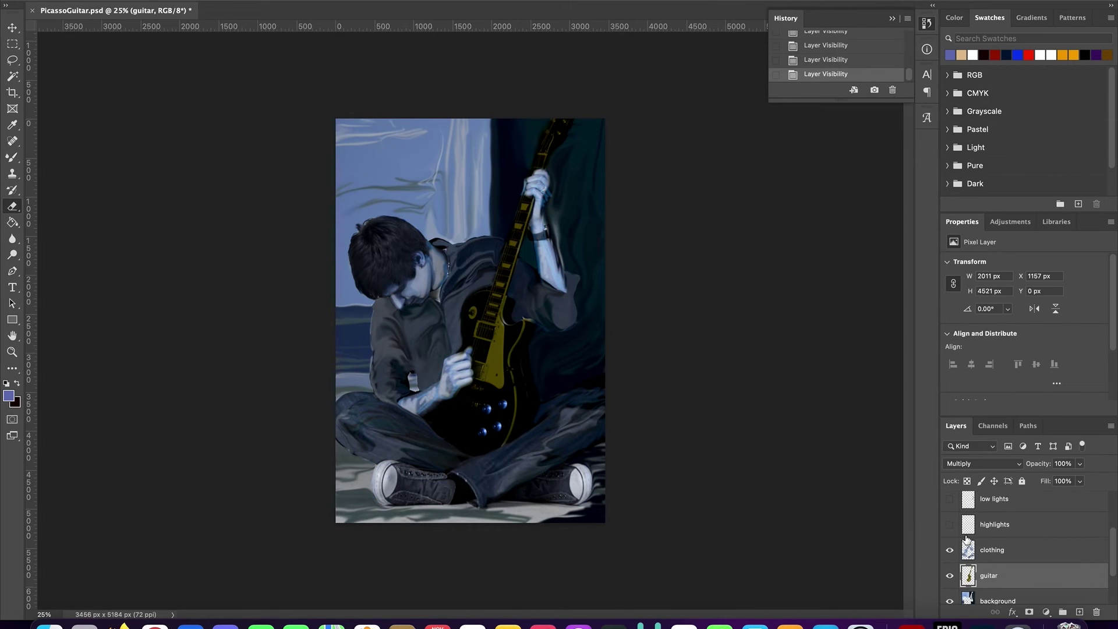
{"action": "left_click", "coordinate": [949, 538]}
{"action": "left_click", "coordinate": [950, 538]}
{"action": "left_click", "coordinate": [950, 538]}
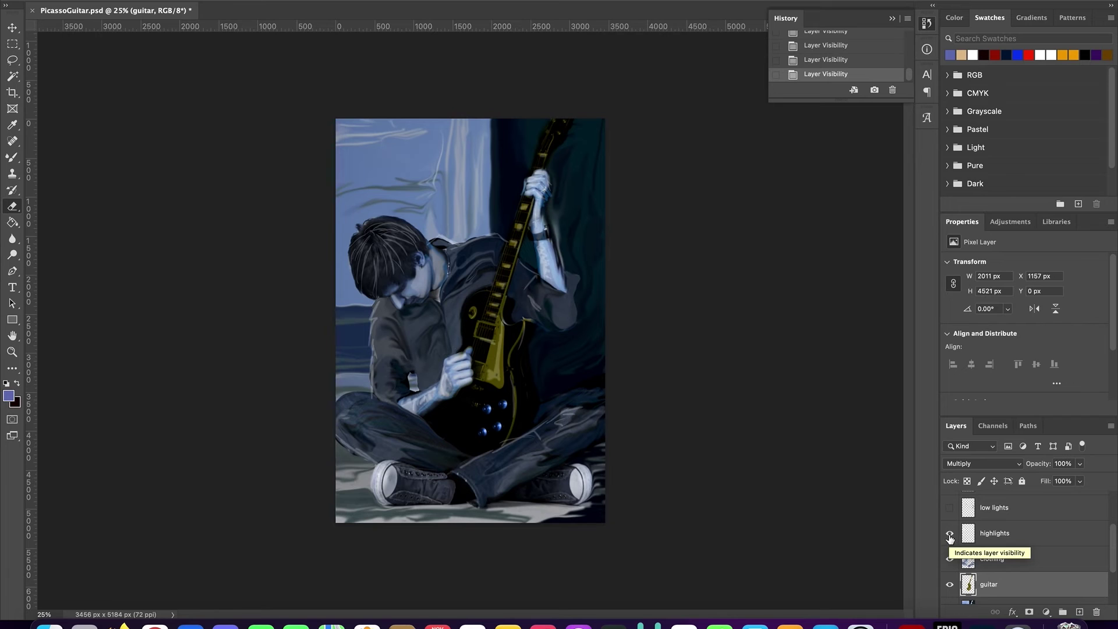
Select the highlights layer and set its opacity to 22%
{"action": "left_click", "coordinate": [1031, 537]}
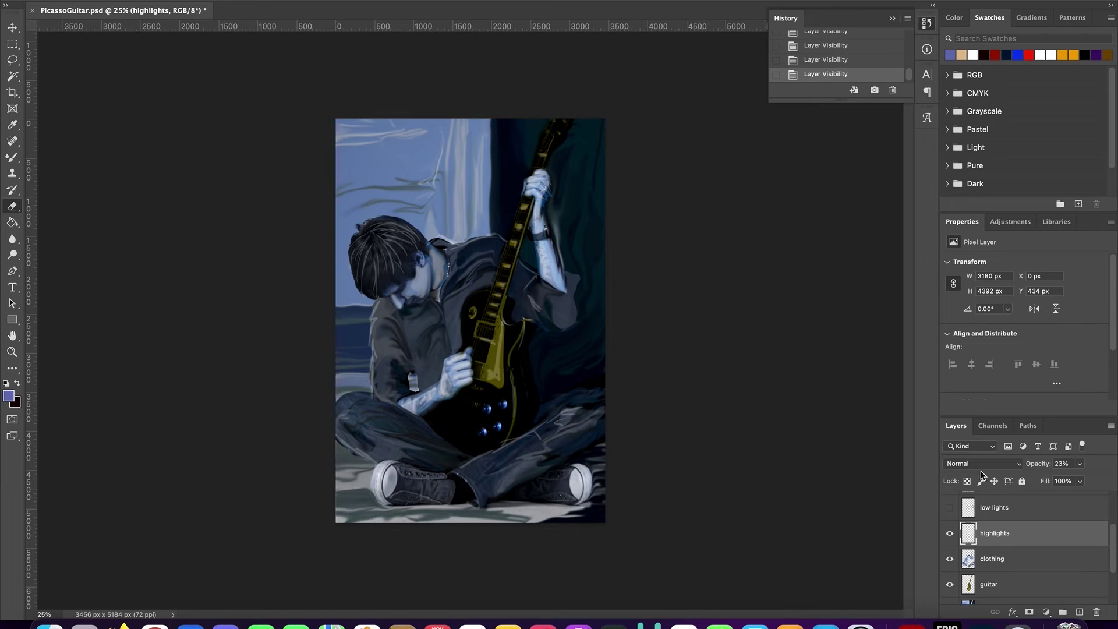
{"action": "left_click", "coordinate": [1080, 465]}
{"action": "mouse_move", "coordinate": [1064, 478]}
{"action": "left_mouse_down"}
{"action": "mouse_move", "coordinate": [1114, 481]}
{"action": "mouse_move", "coordinate": [1064, 492]}
{"action": "left_mouse_up"}
Show the low lights layer, turn it off and on again to compare, and select it
{"action": "left_click", "coordinate": [949, 508]}
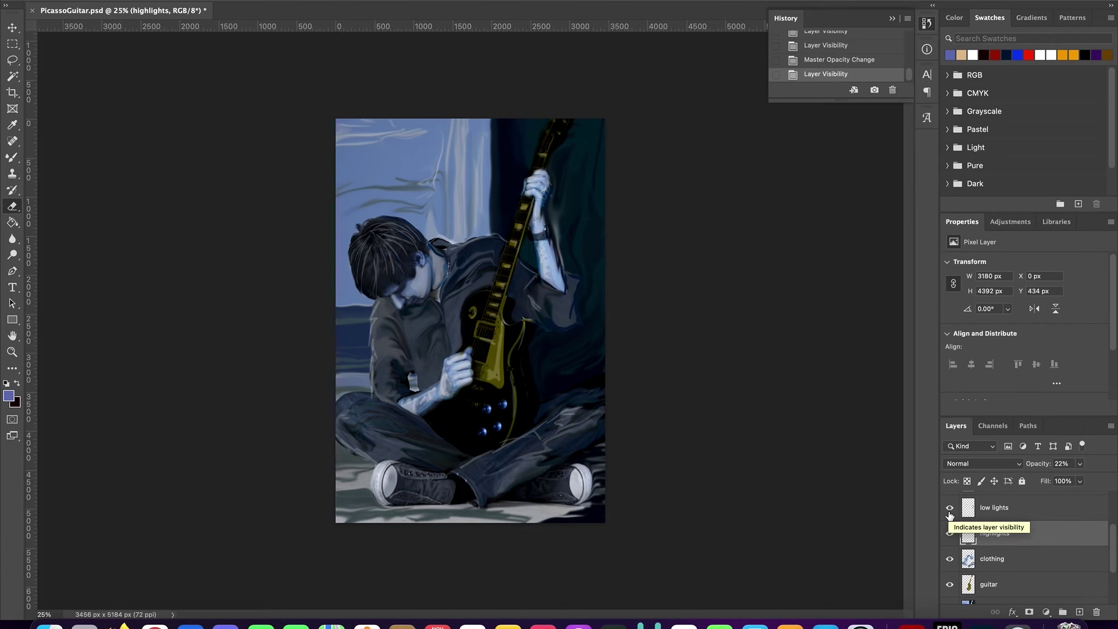
{"action": "left_click", "coordinate": [949, 512]}
{"action": "left_click", "coordinate": [949, 511]}
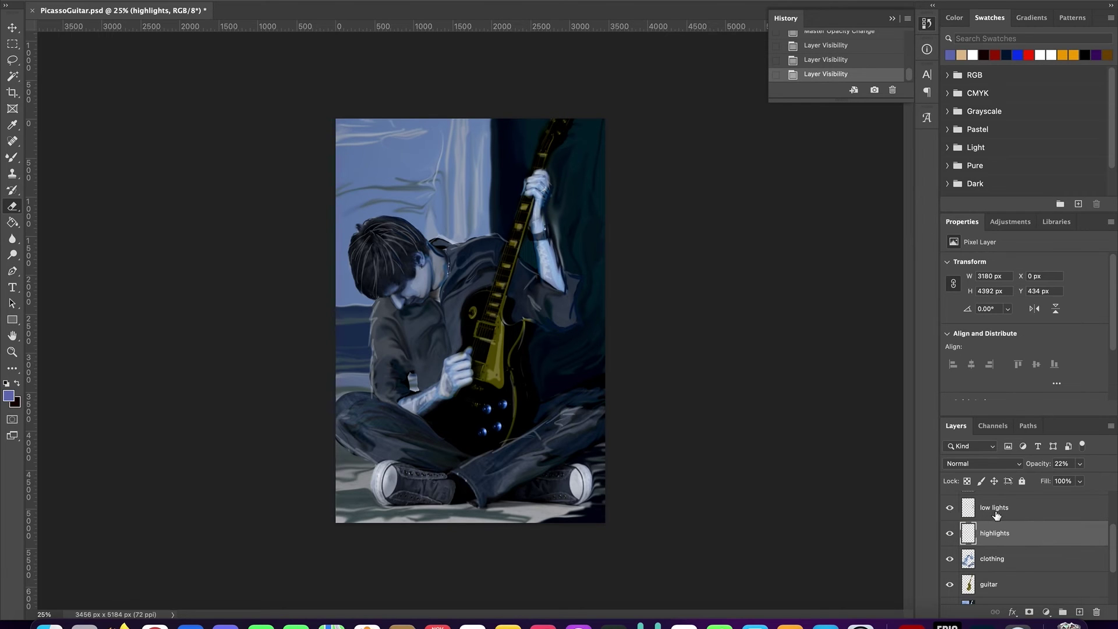
{"action": "left_click", "coordinate": [1023, 506]}
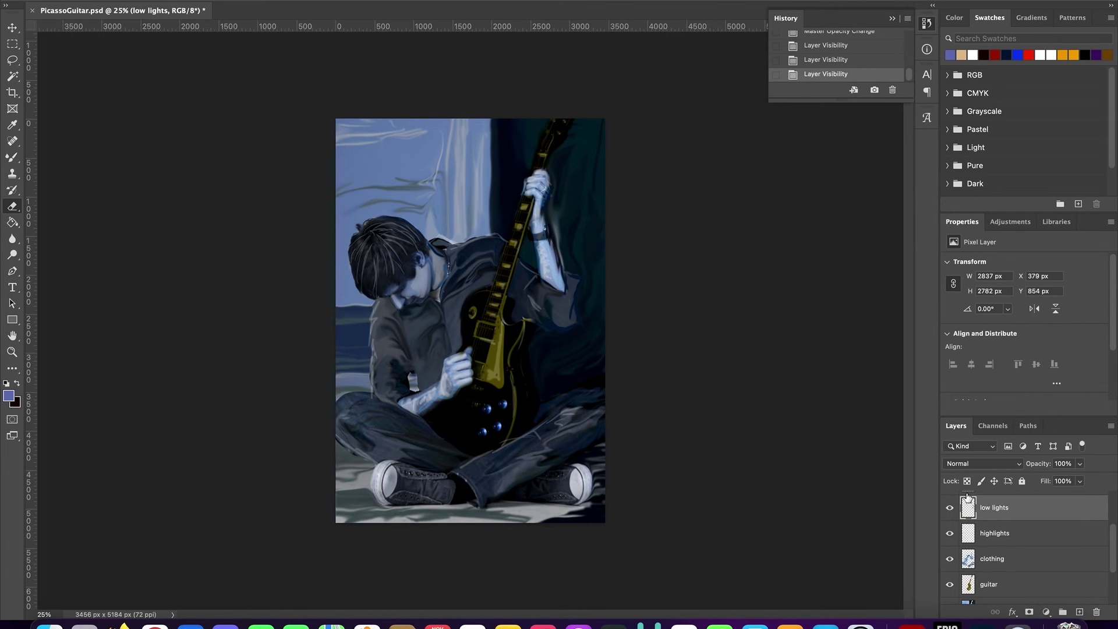
Show the guitar highlights and black/white copy layers above the low lights layer
{"action": "scroll", "coordinate": [968, 496], "scroll_direction": "up", "scroll_amount": 3}
{"action": "left_click", "coordinate": [949, 550]}
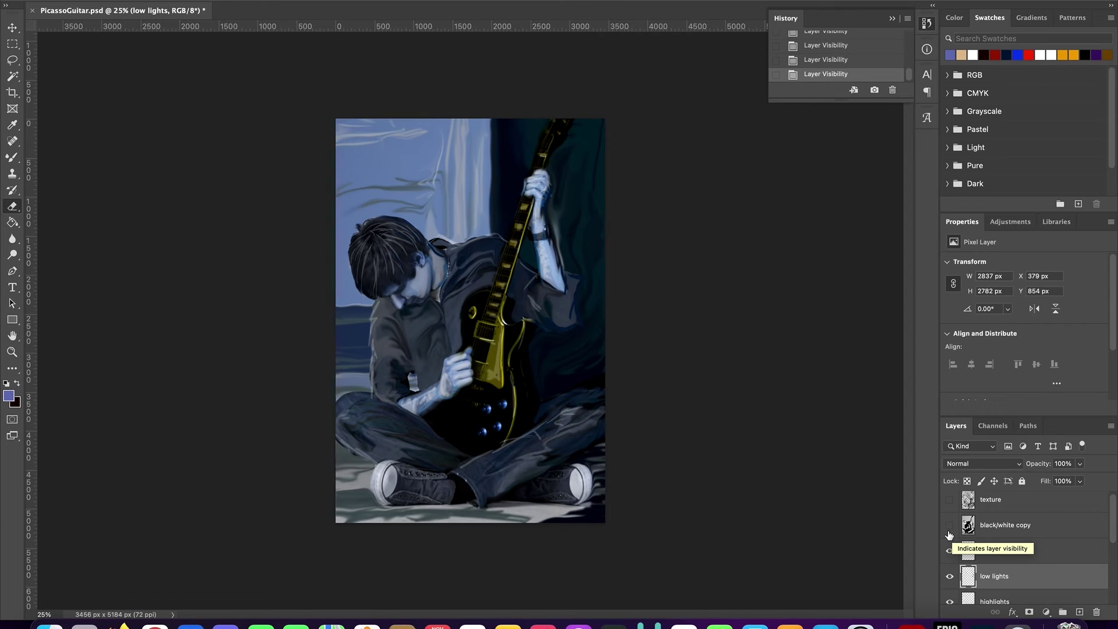
{"action": "left_click", "coordinate": [949, 531]}
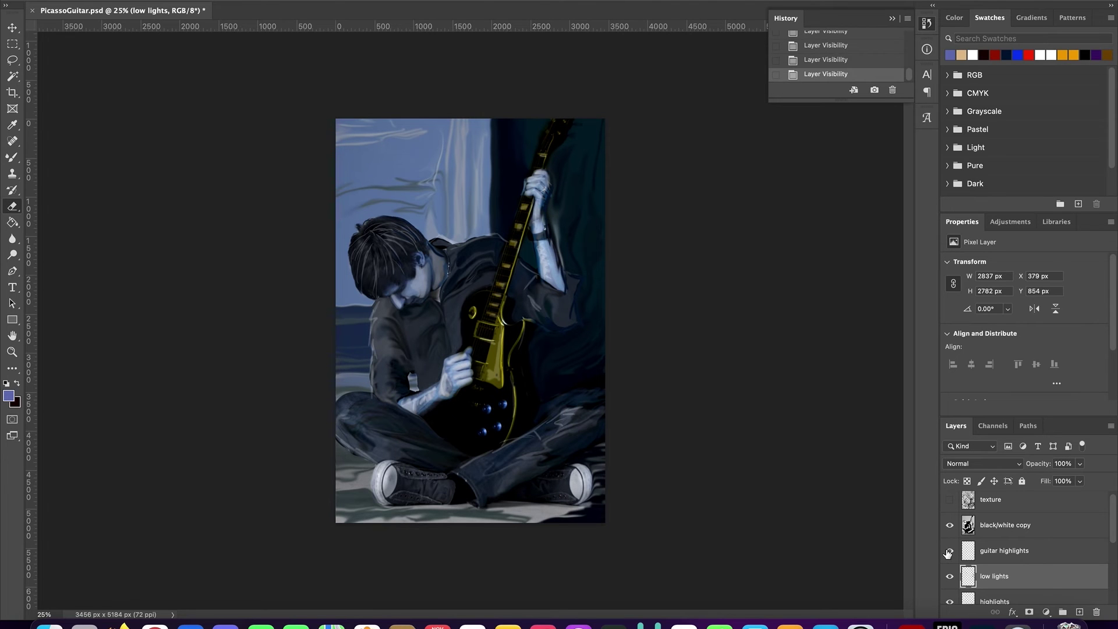
Isolate the black/white copy layer by hiding every layer from guitar highlights down to photo
{"action": "left_click", "coordinate": [1009, 553]}
{"action": "left_click_drag", "start_coordinate": [950, 555], "coordinate": [951, 609]}
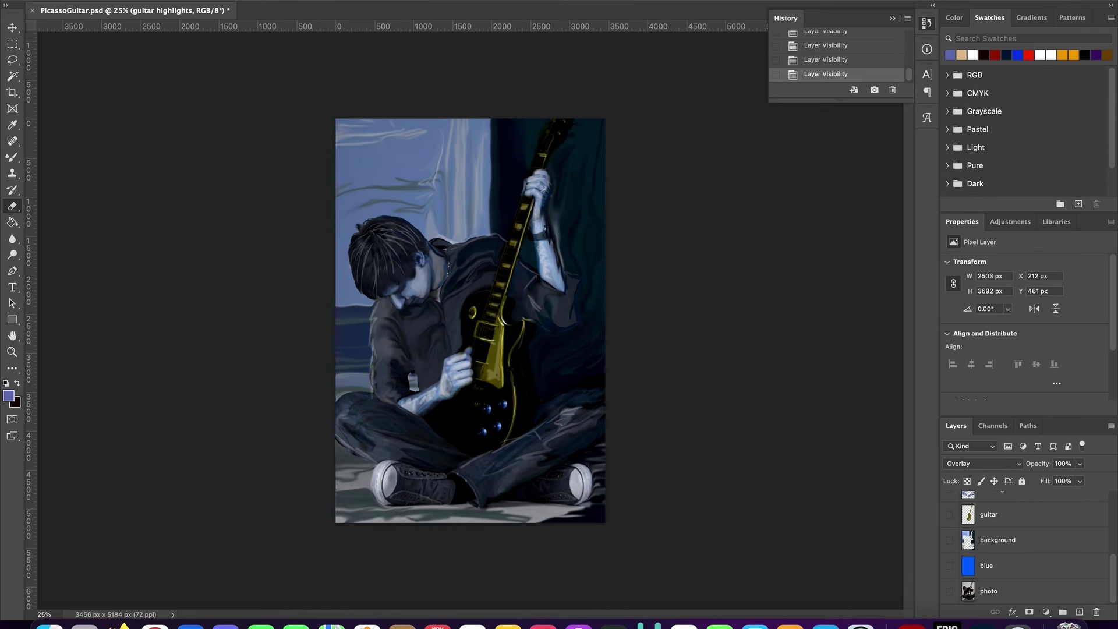
{"action": "scroll", "coordinate": [1034, 520], "scroll_direction": "up", "scroll_amount": 5}
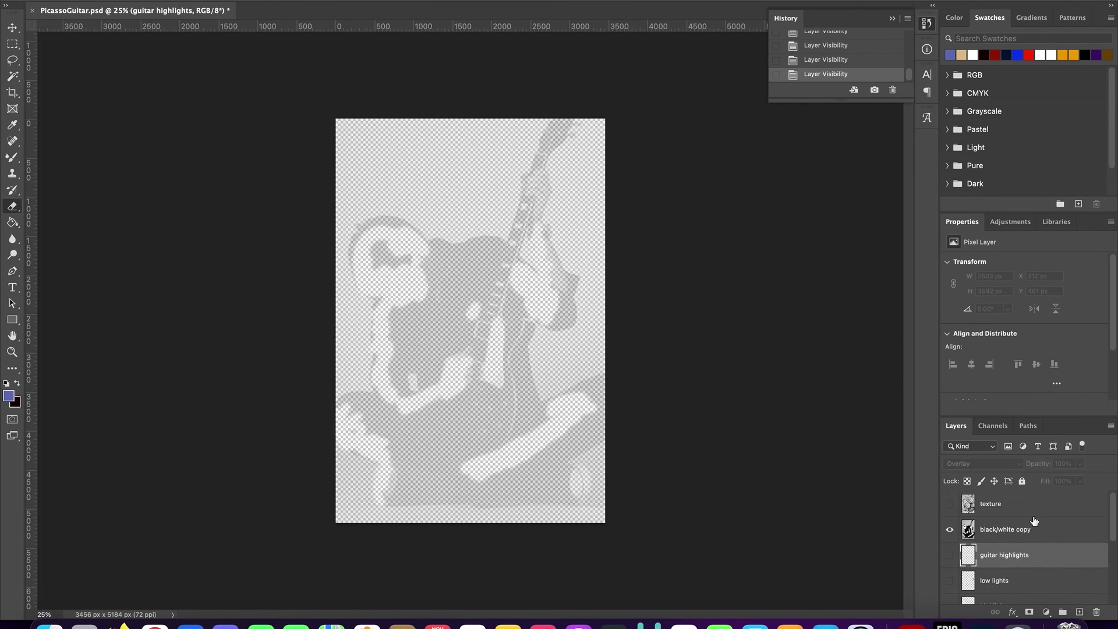
Select the black/white copy layer, set its blend mode to Normal and raise its opacity to 100%
{"action": "left_click", "coordinate": [1029, 530]}
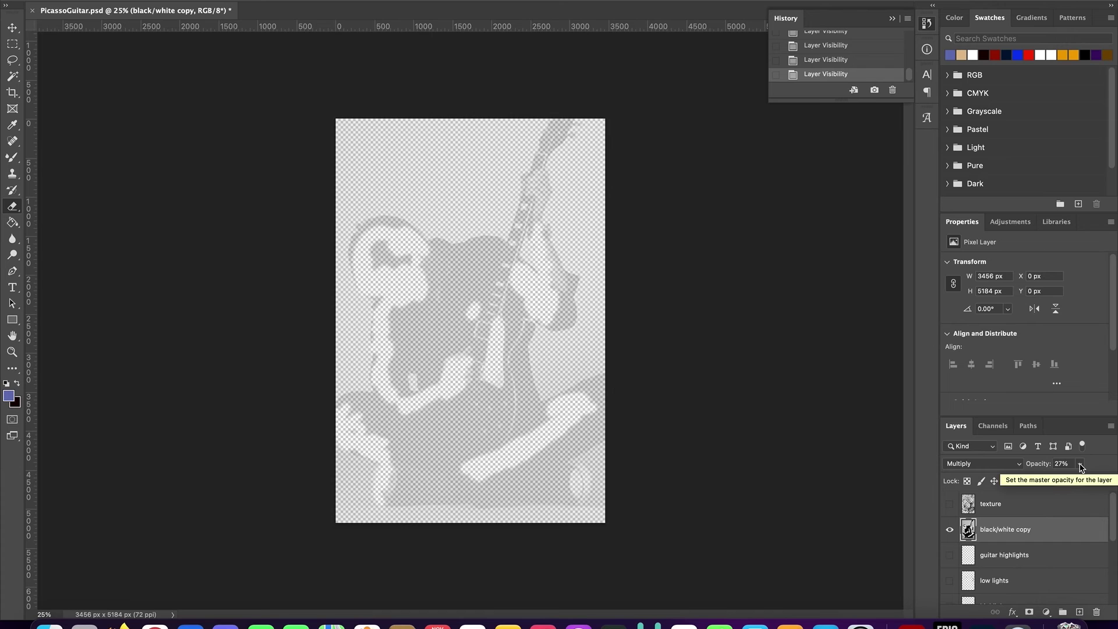
{"action": "left_click", "coordinate": [1020, 465]}
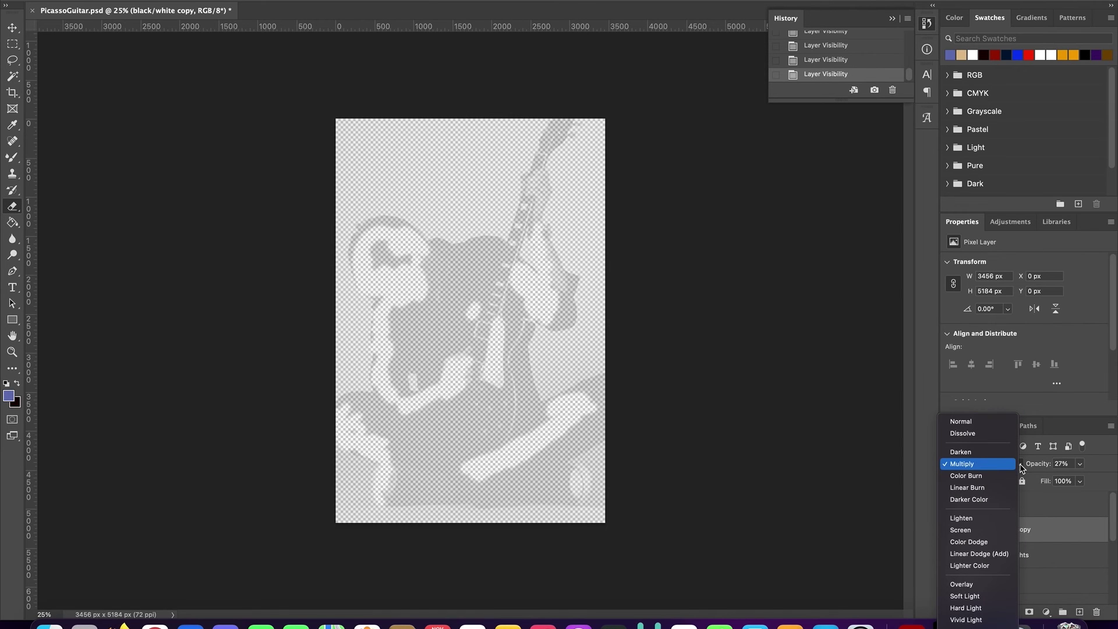
{"action": "left_click", "coordinate": [1012, 421]}
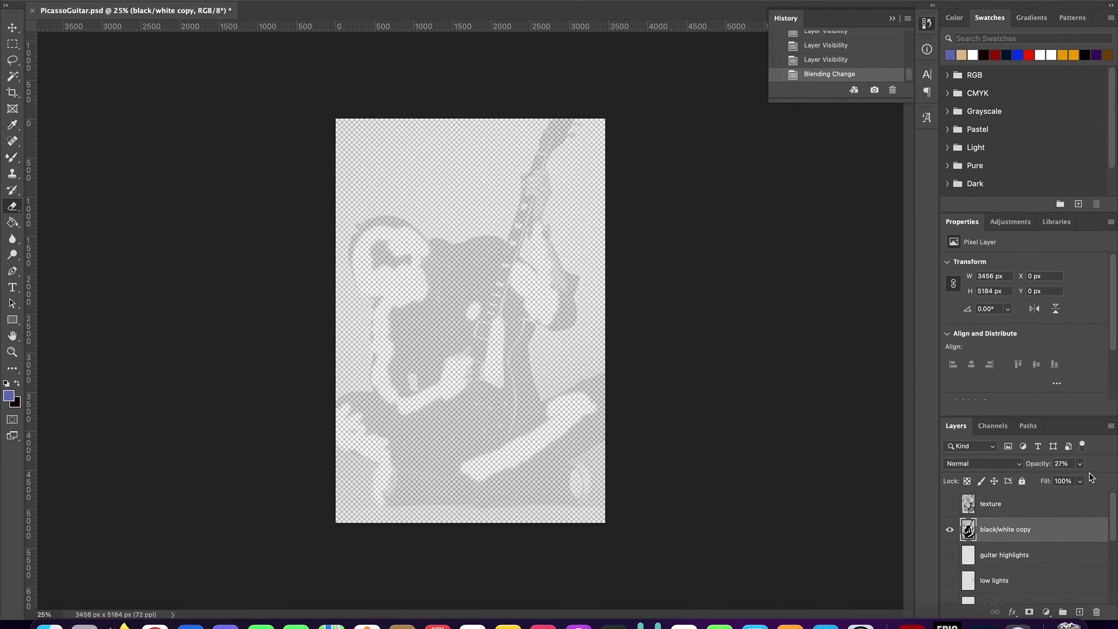
{"action": "left_click", "coordinate": [1081, 465]}
{"action": "left_click", "coordinate": [1079, 464]}
{"action": "left_click_drag", "start_coordinate": [1074, 476], "coordinate": [1115, 476]}
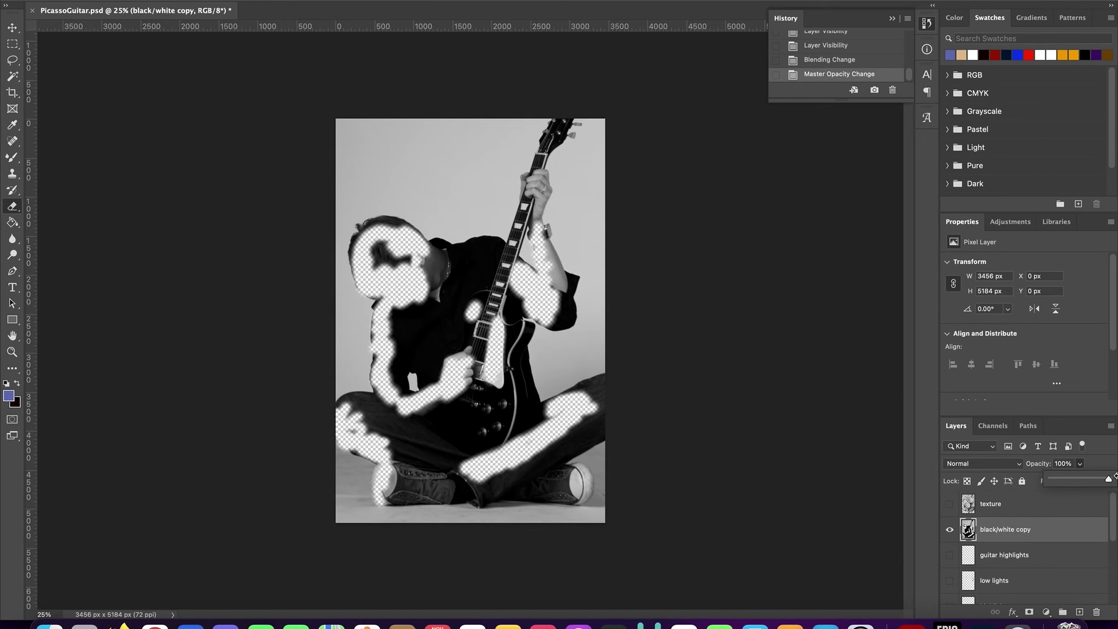
Step back in the history to before the layers were hidden and the black/white copy's blend mode and opacity were changed
{"action": "left_click", "coordinate": [827, 61]}
{"action": "scroll", "coordinate": [833, 52], "scroll_direction": "up", "scroll_amount": 2}
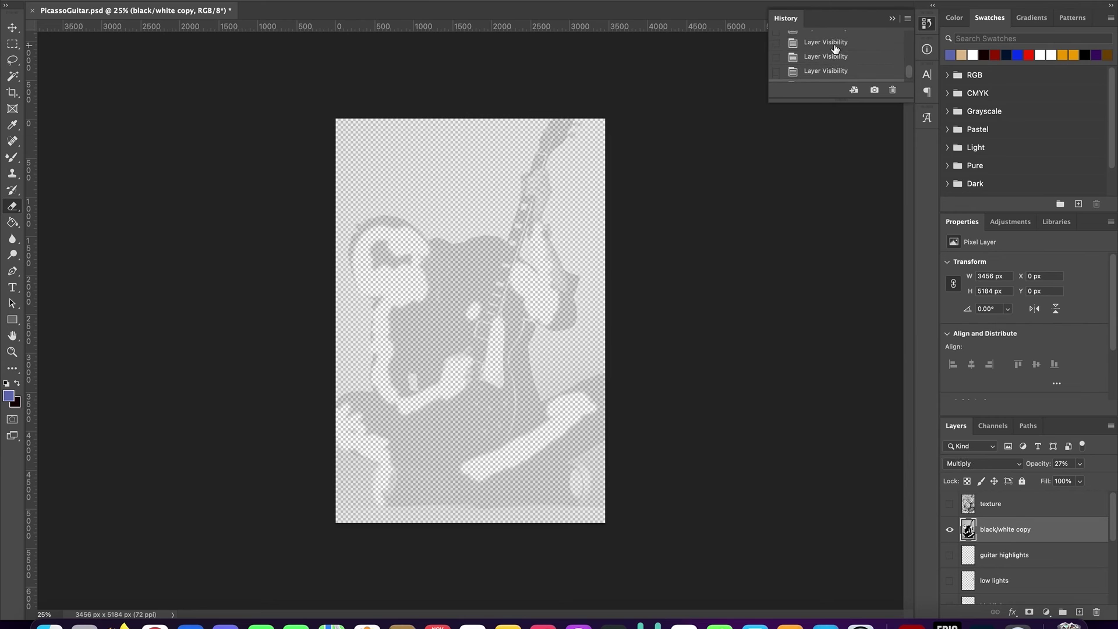
{"action": "left_click", "coordinate": [835, 69]}
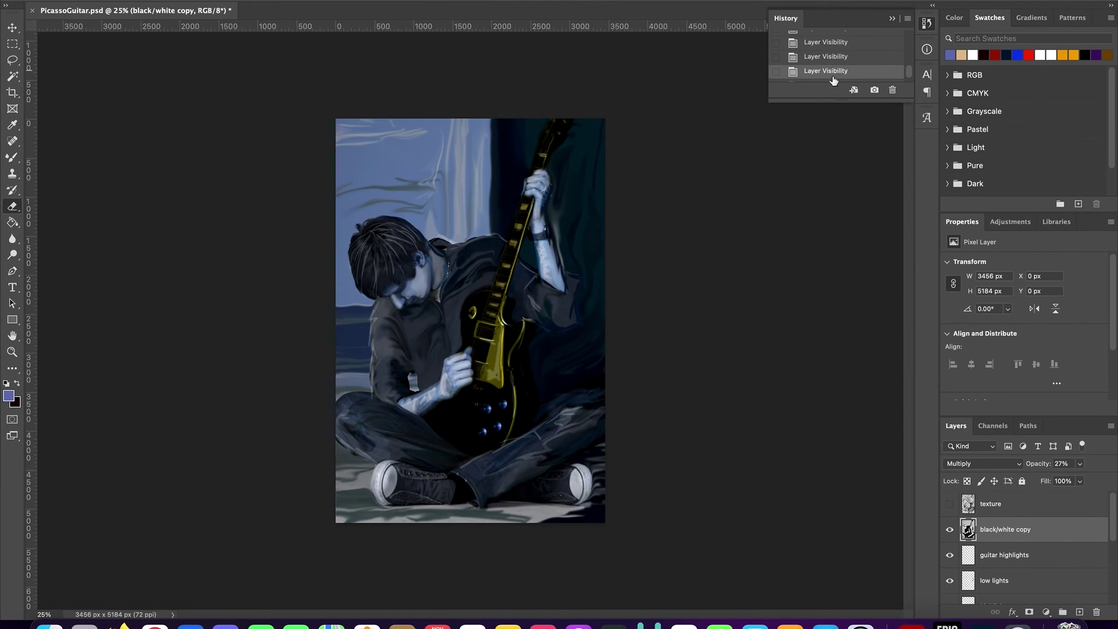
Turn the black/white copy layer off and on to compare its effect, and show the texture layer
{"action": "left_click", "coordinate": [949, 531]}
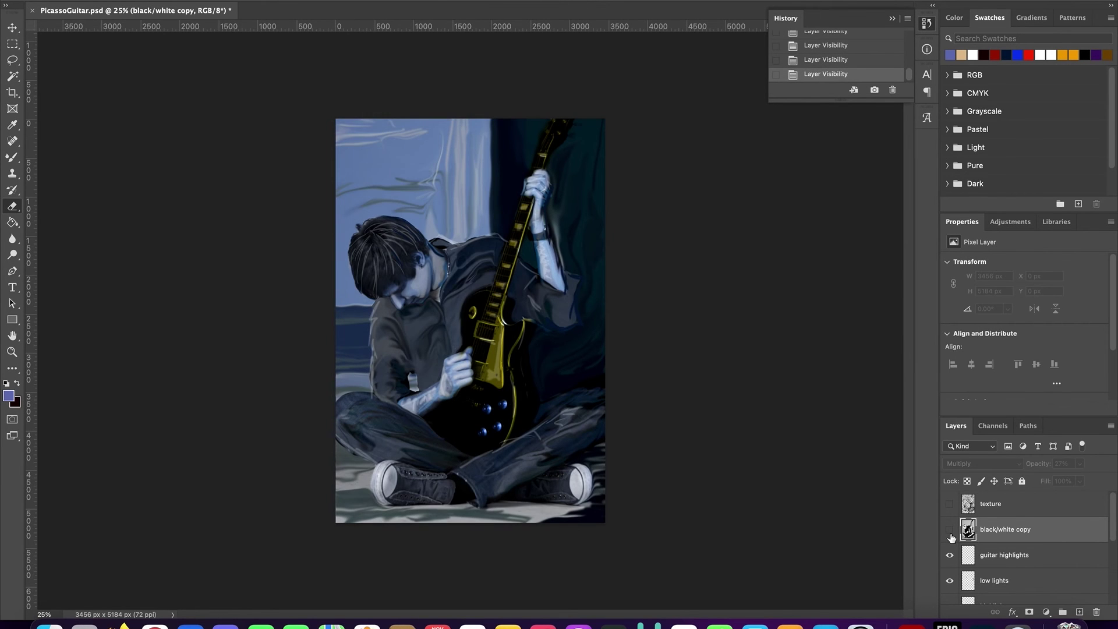
{"action": "left_click", "coordinate": [949, 531]}
{"action": "left_click", "coordinate": [950, 504]}
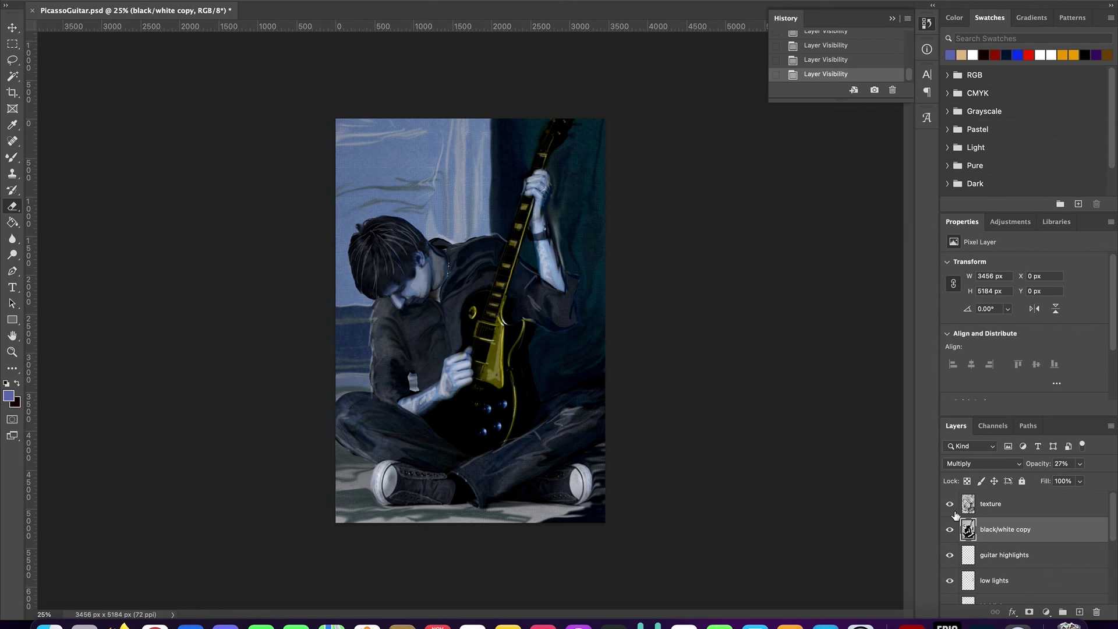
{"action": "scroll", "coordinate": [946, 527], "scroll_direction": "down", "scroll_amount": 3}
{"action": "scroll", "coordinate": [944, 532], "scroll_direction": "down", "scroll_amount": 3}
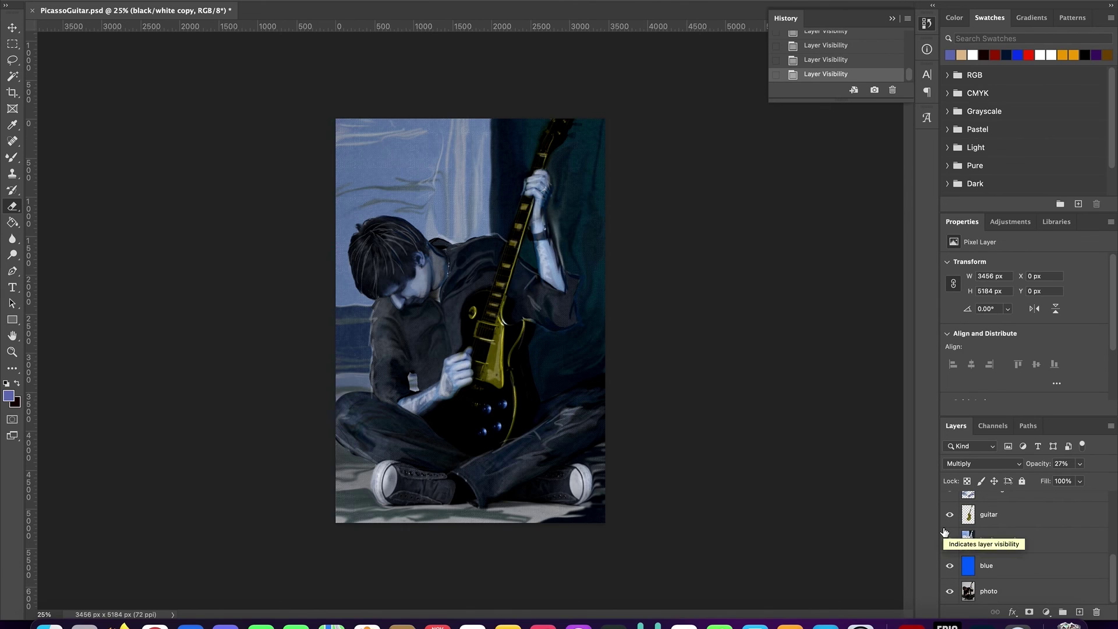